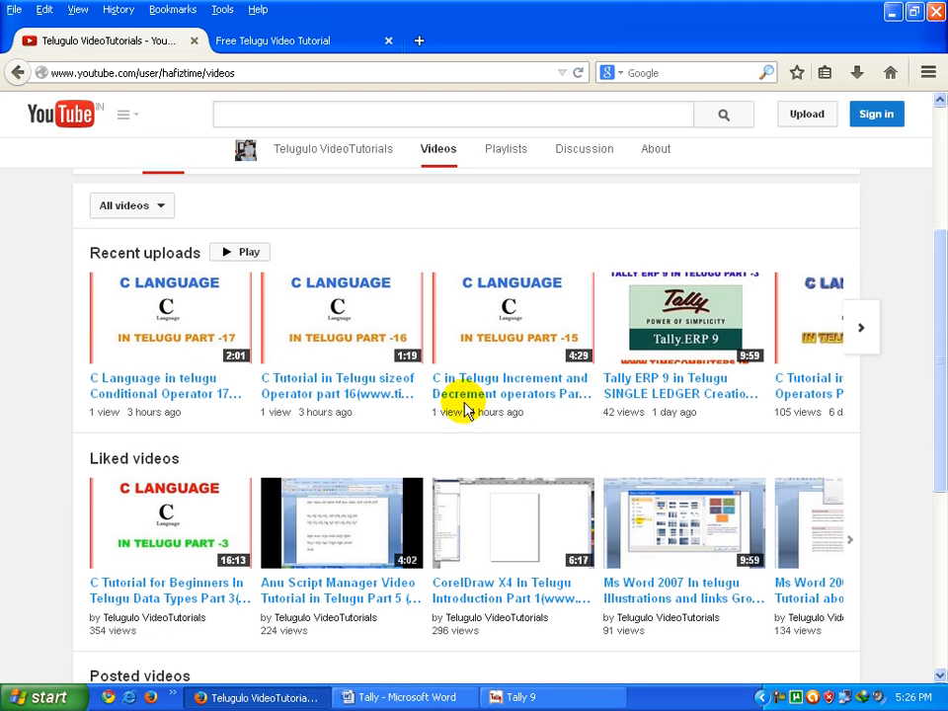
View the tutorial listings and categories on the timecomputers.in page.
left_click(313, 43)
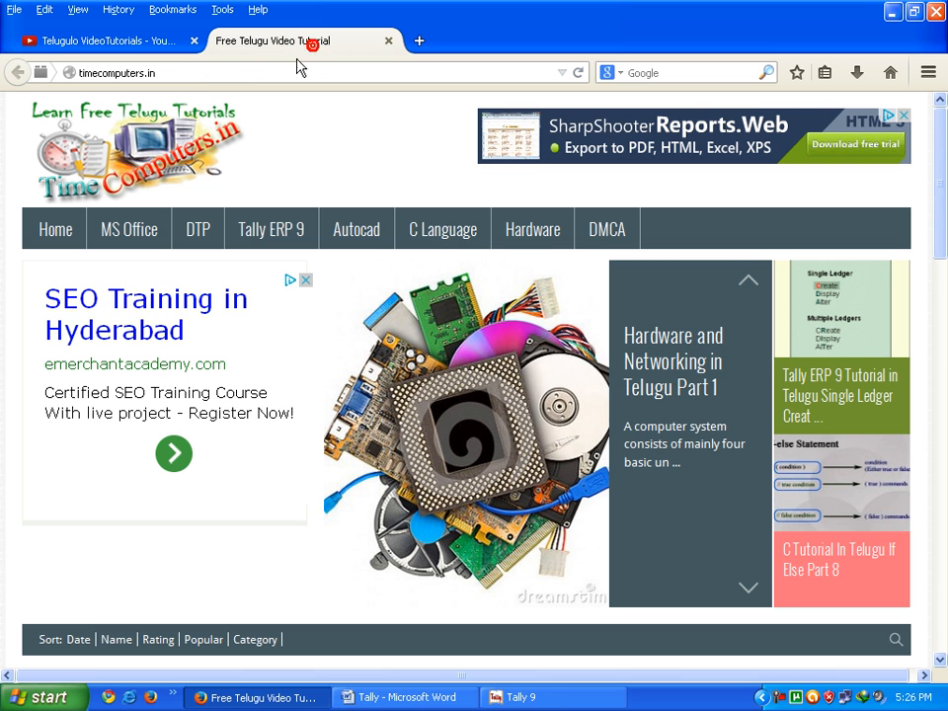
left_click(148, 73)
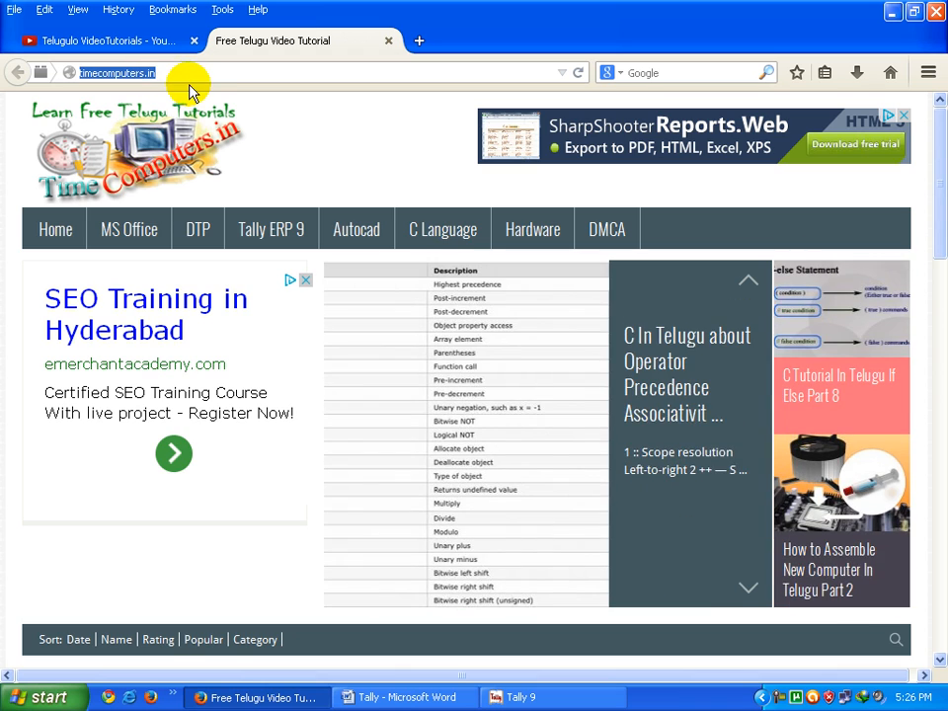
scroll(477, 352, "down", 14)
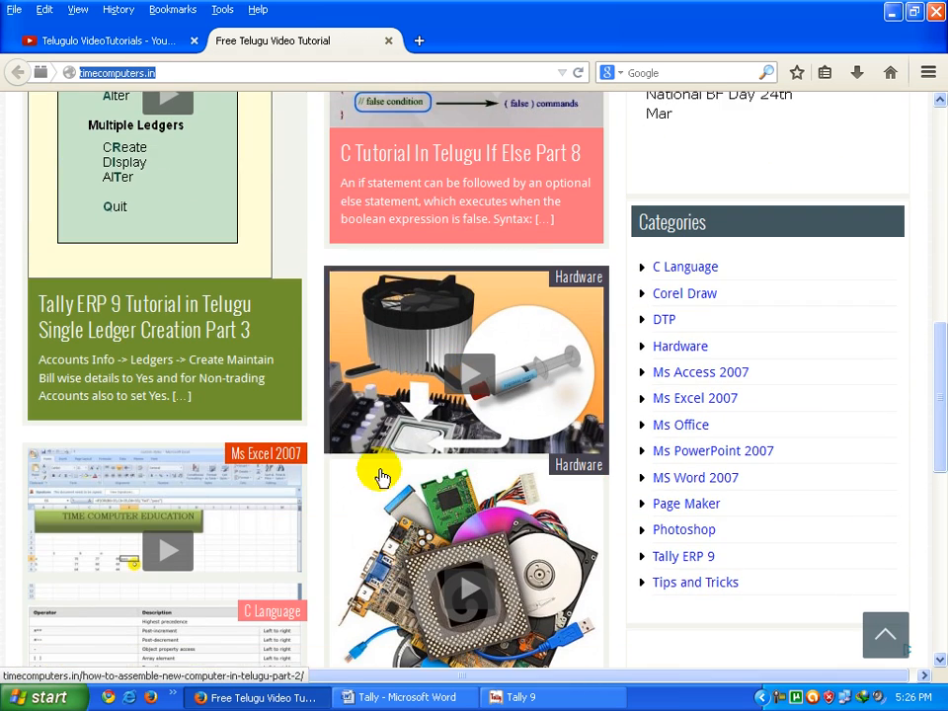
Switch to the Tally document in Word and review the bulleted business transactions of Multiple Ledgers exercise 1.
left_click(407, 698)
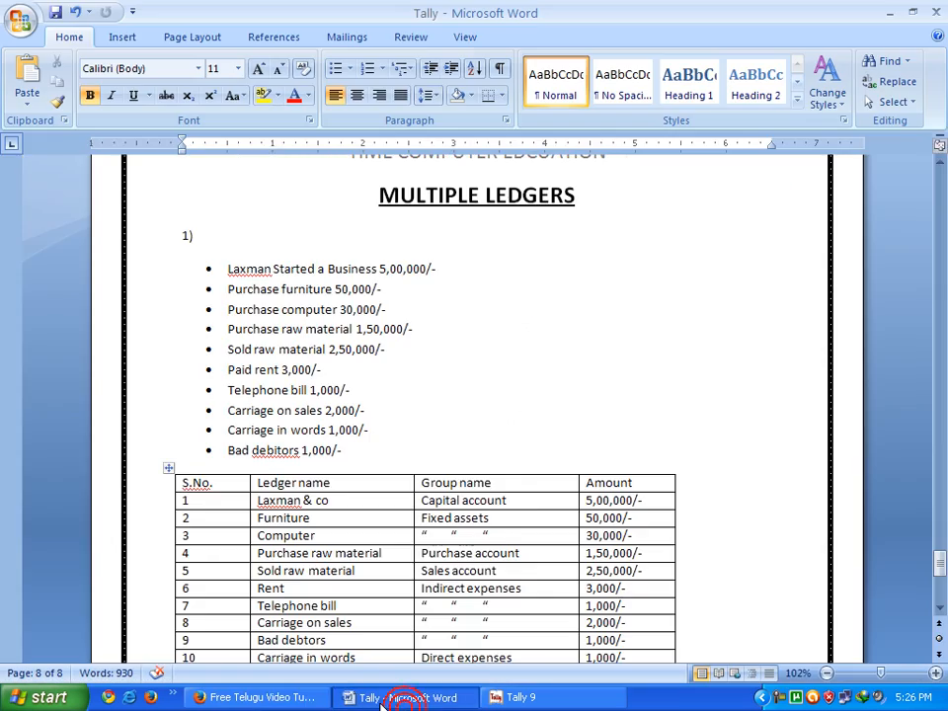
left_click(526, 292)
scroll(493, 272, "down", 1)
scroll(493, 272, "up", 1)
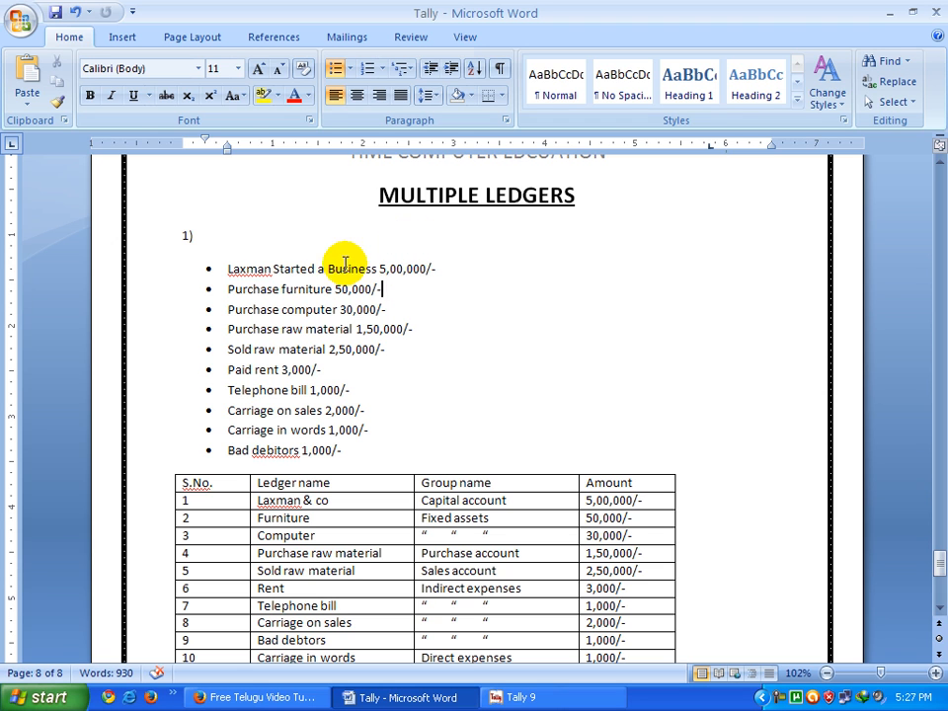
left_click_drag(229, 273, 437, 277)
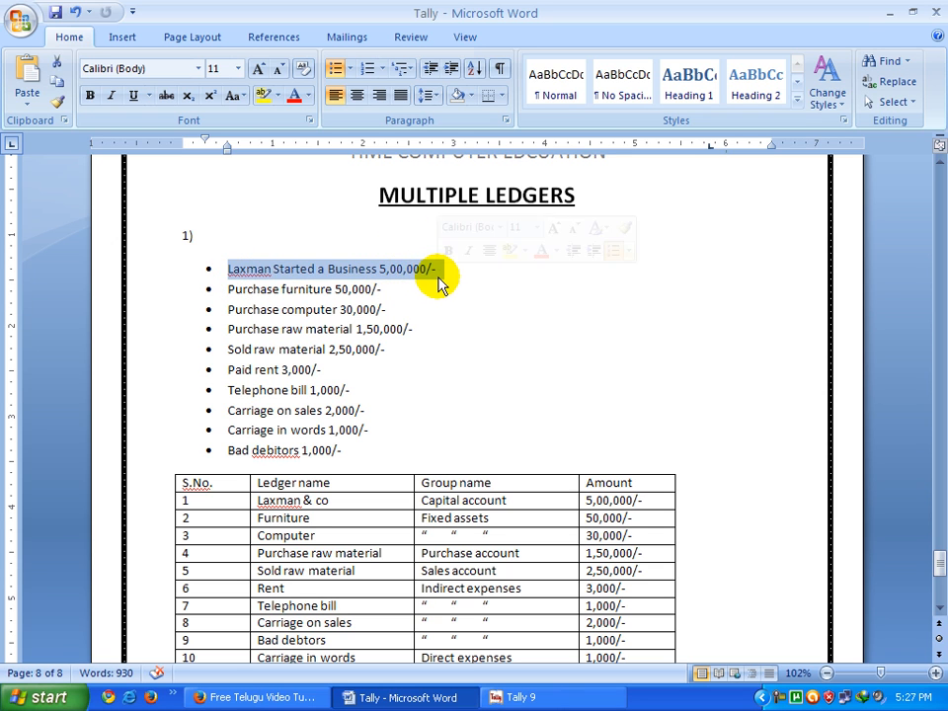
left_click(431, 288)
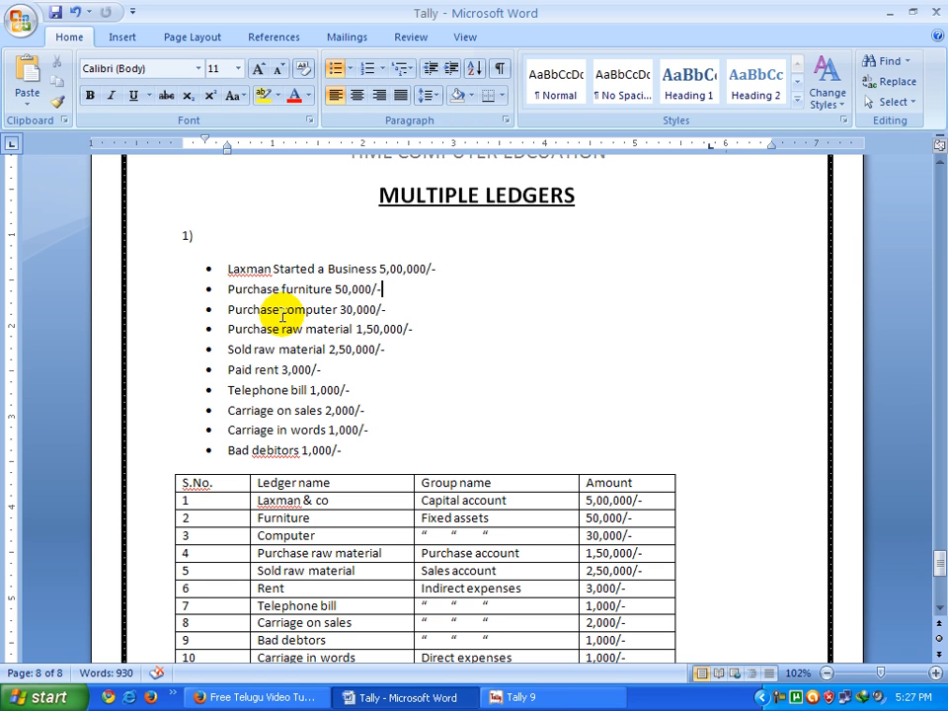
left_click(381, 315)
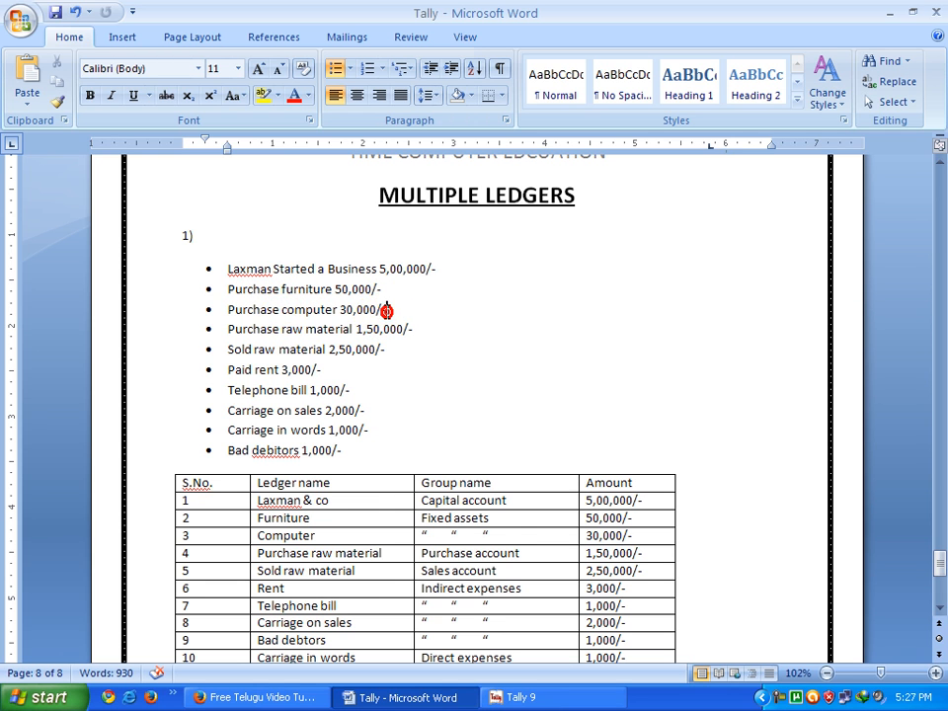
scroll(381, 315, "down", 1)
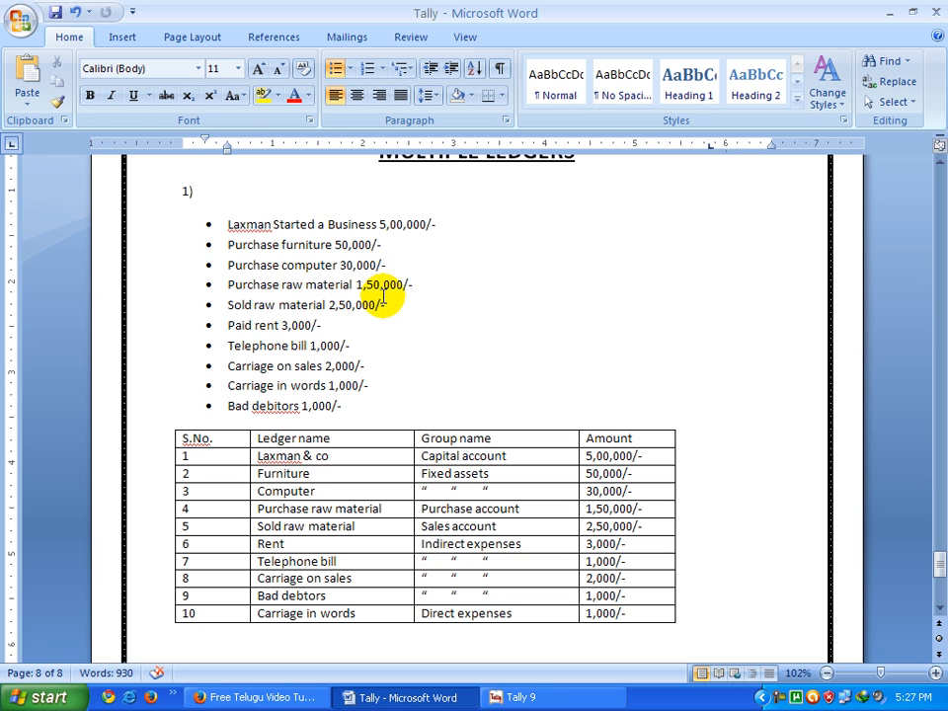
left_click(317, 322)
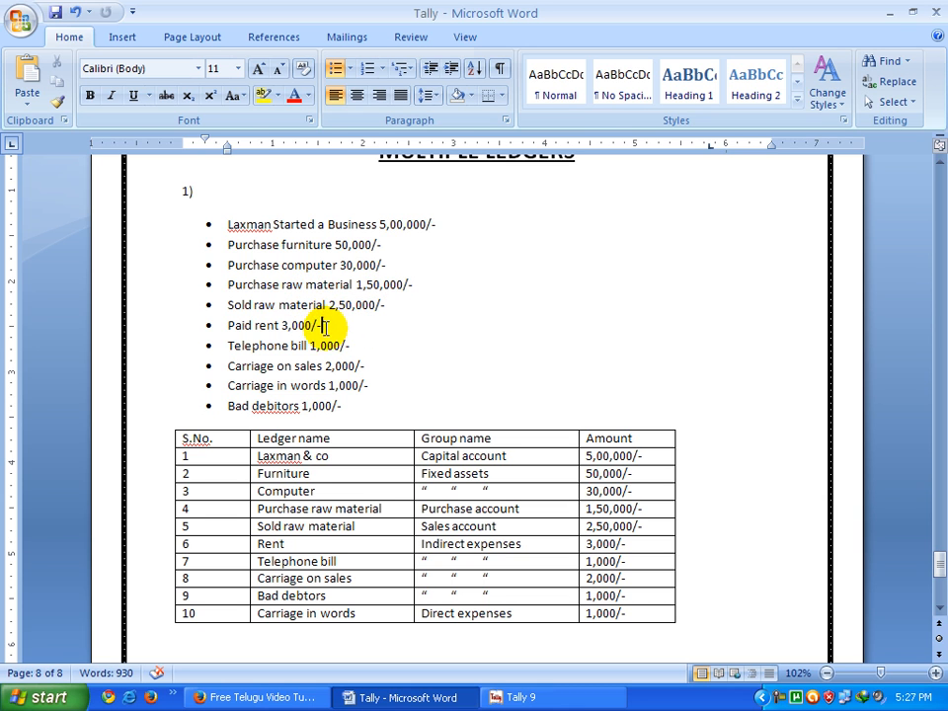
left_click(264, 343)
left_click(334, 348)
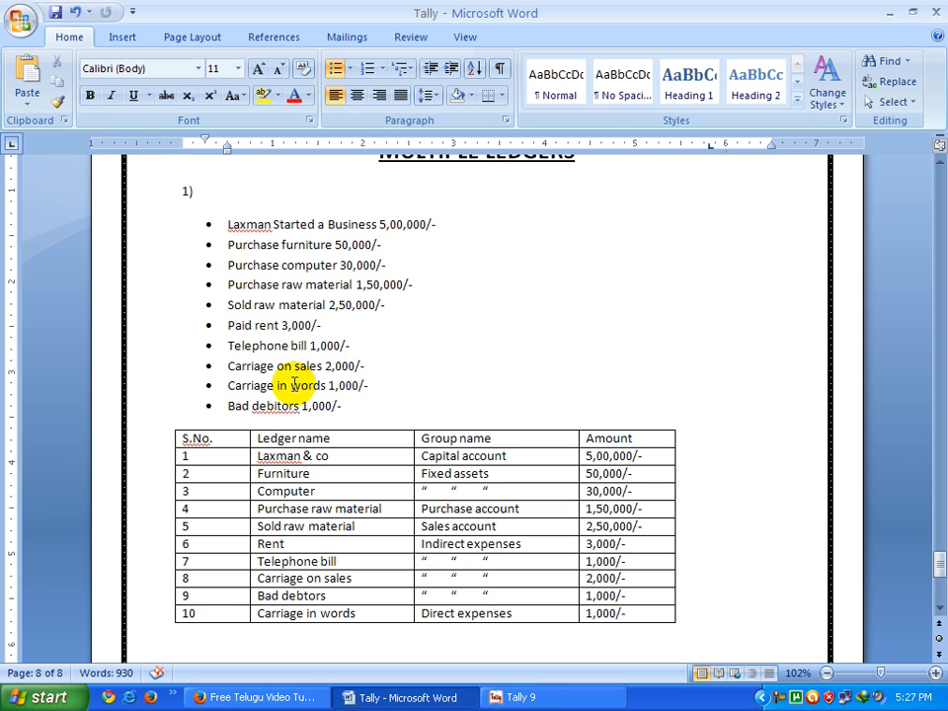
left_click(361, 386)
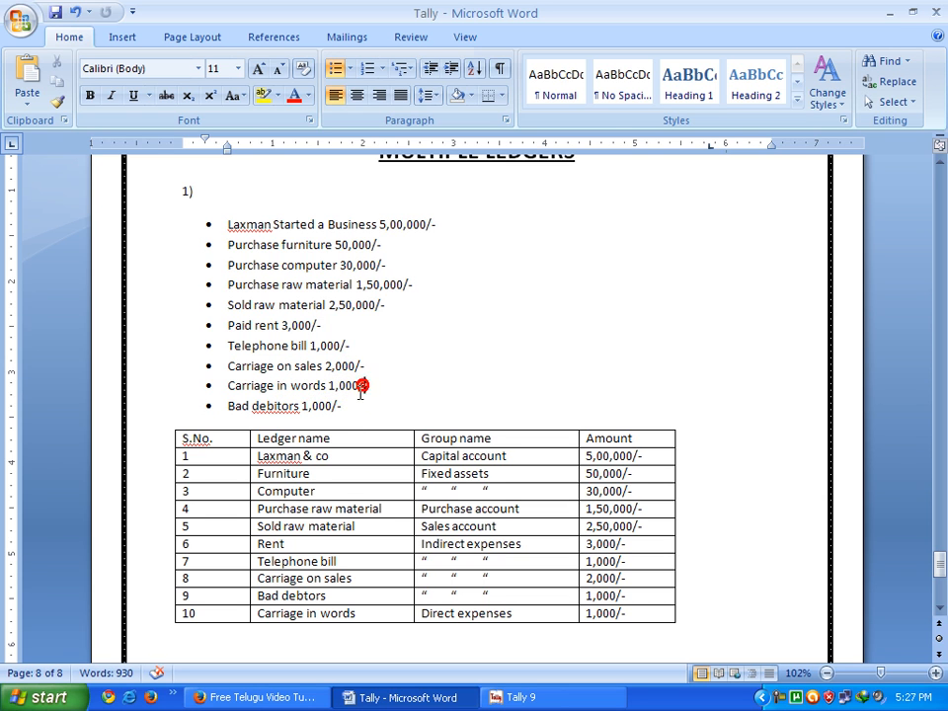
Correct the misspelled "debitors" in the last bulleted transaction to "debtors".
left_click(262, 410)
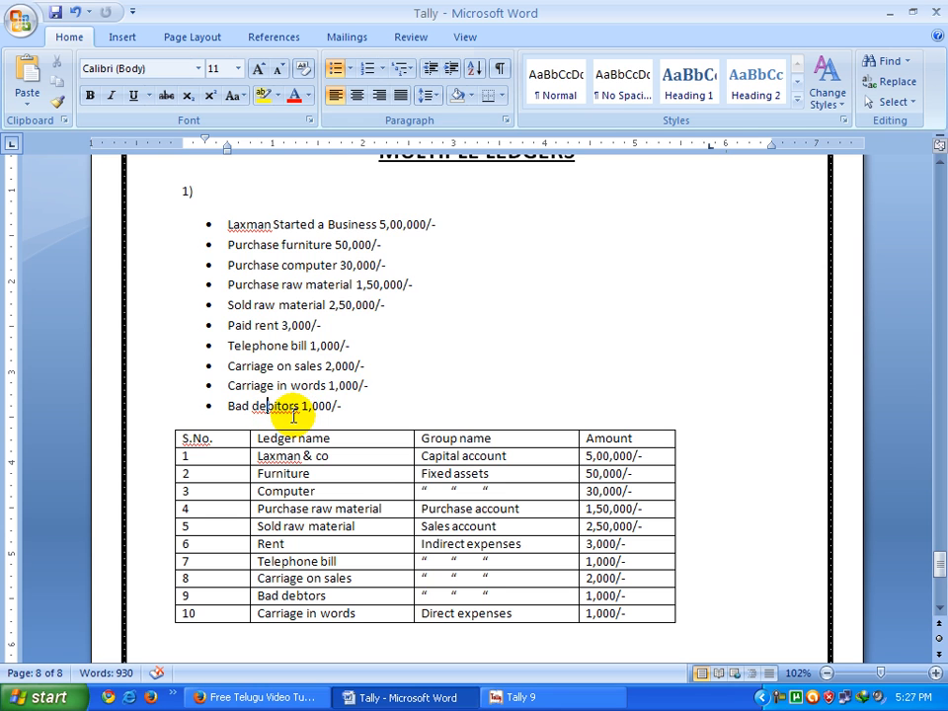
right_click(278, 406)
left_click(385, 134)
left_click(457, 368)
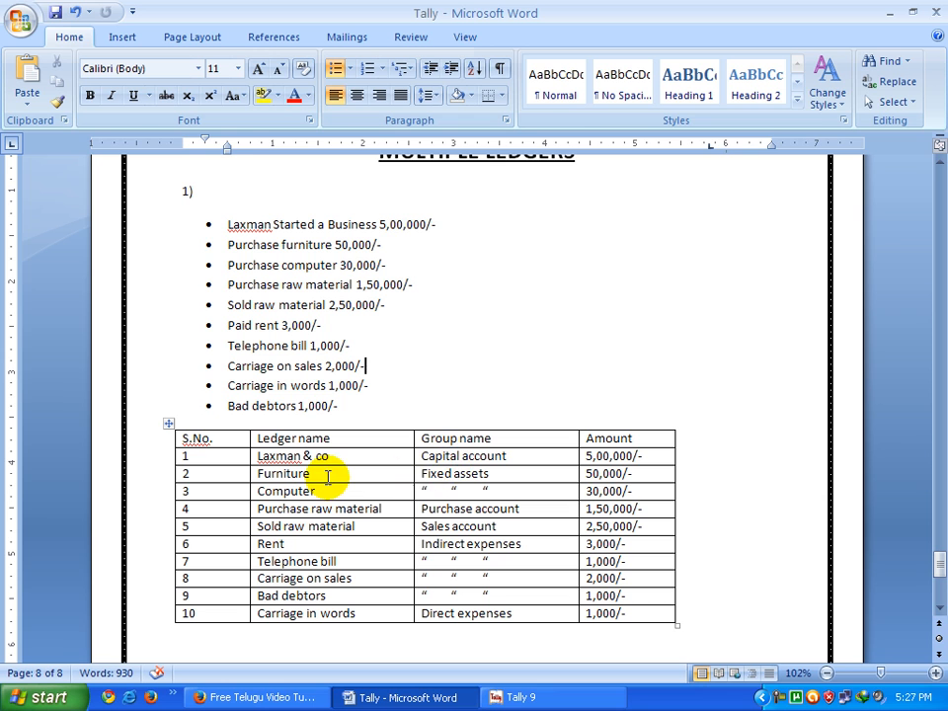
Examine the table's ledger names and groups, comparing the carriage on sales and carriage in words transactions with their expense groups.
left_click(449, 477)
left_click(324, 491)
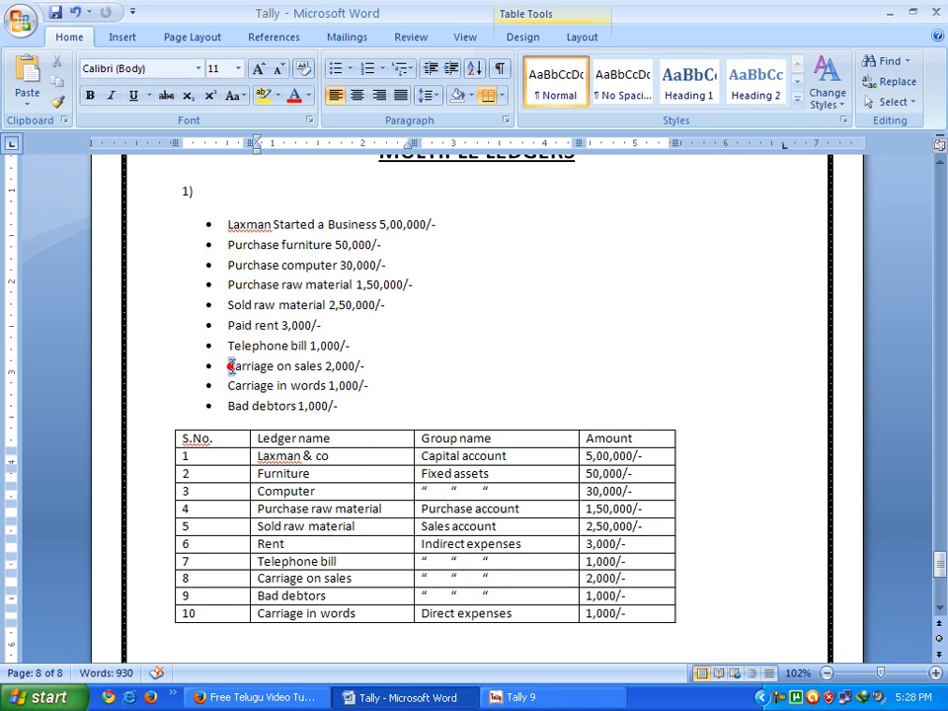
left_click_drag(228, 365, 310, 371)
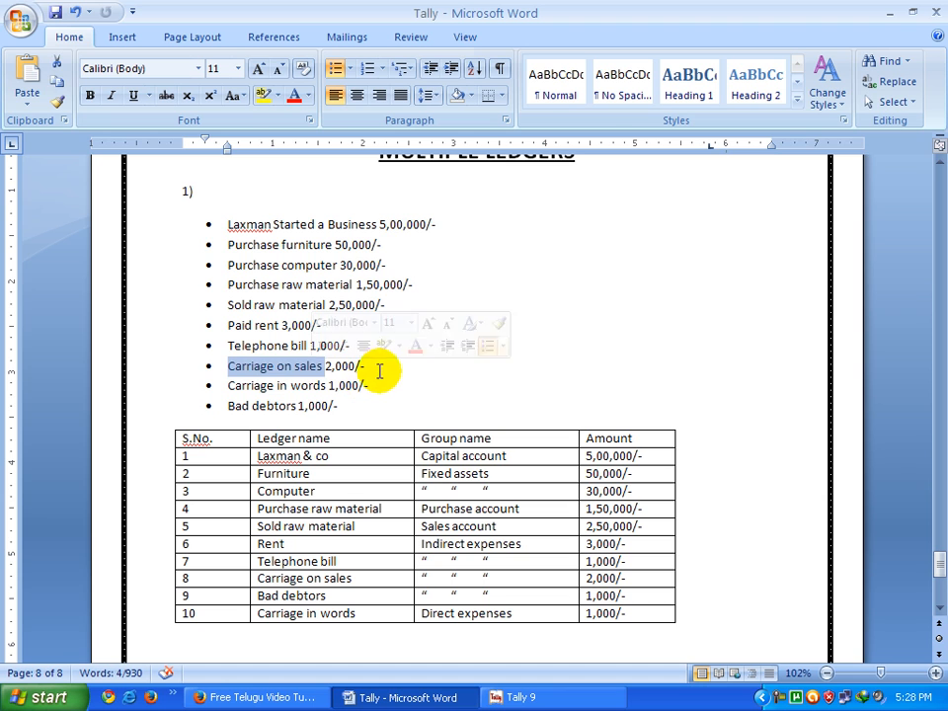
left_click(381, 367)
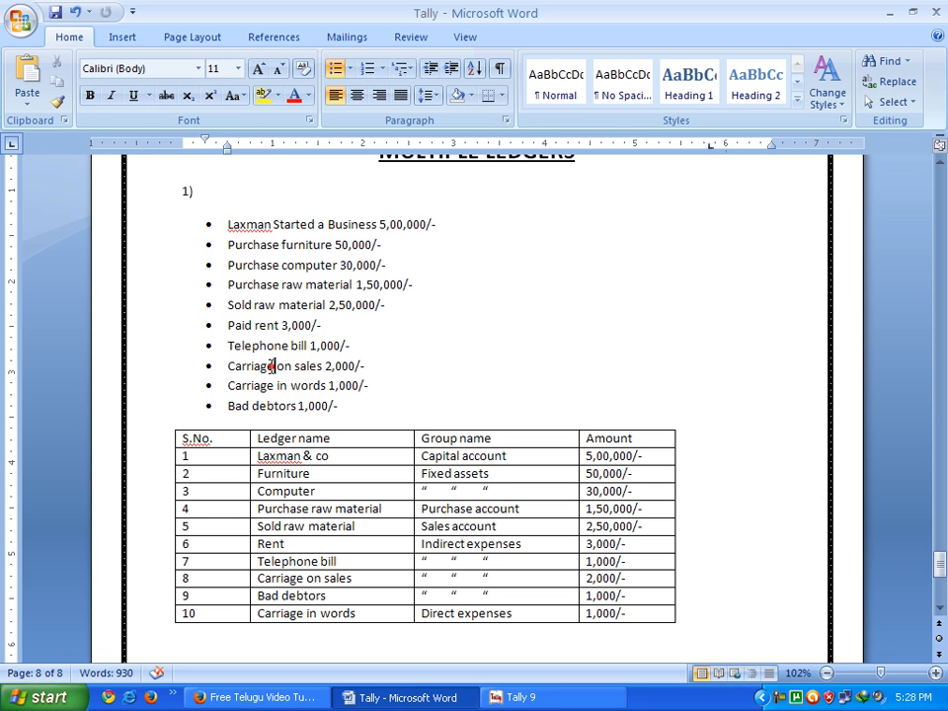
left_click(261, 388)
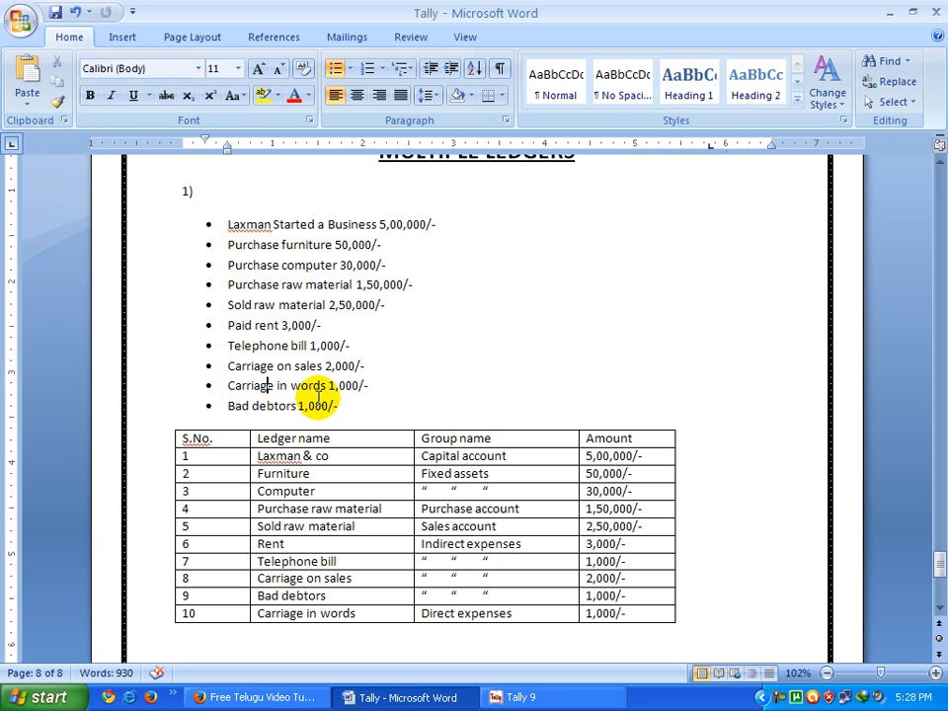
left_click(398, 382)
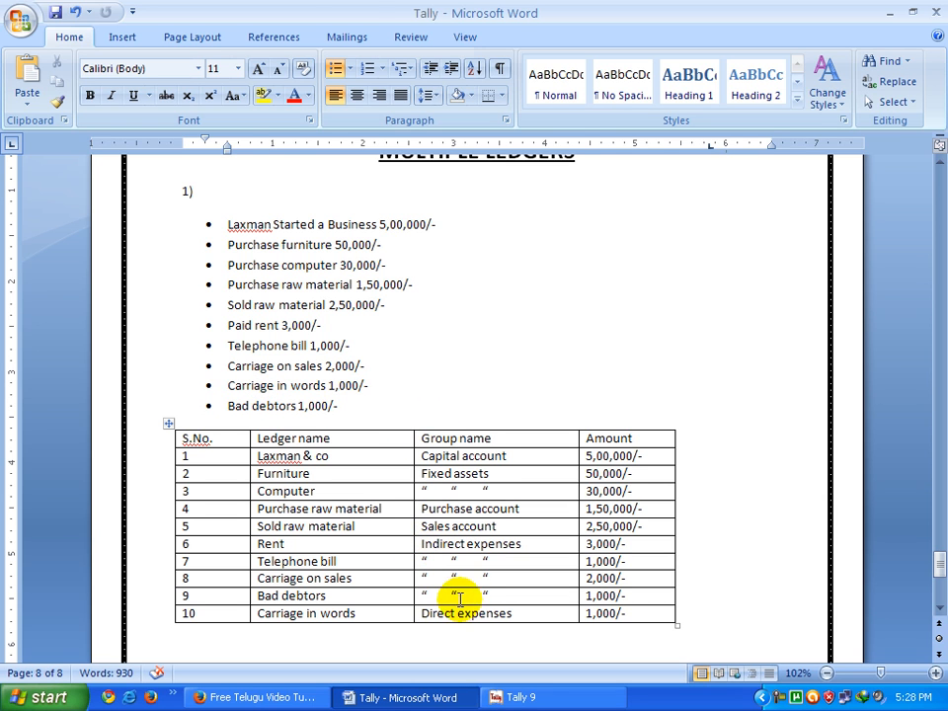
left_click(425, 614)
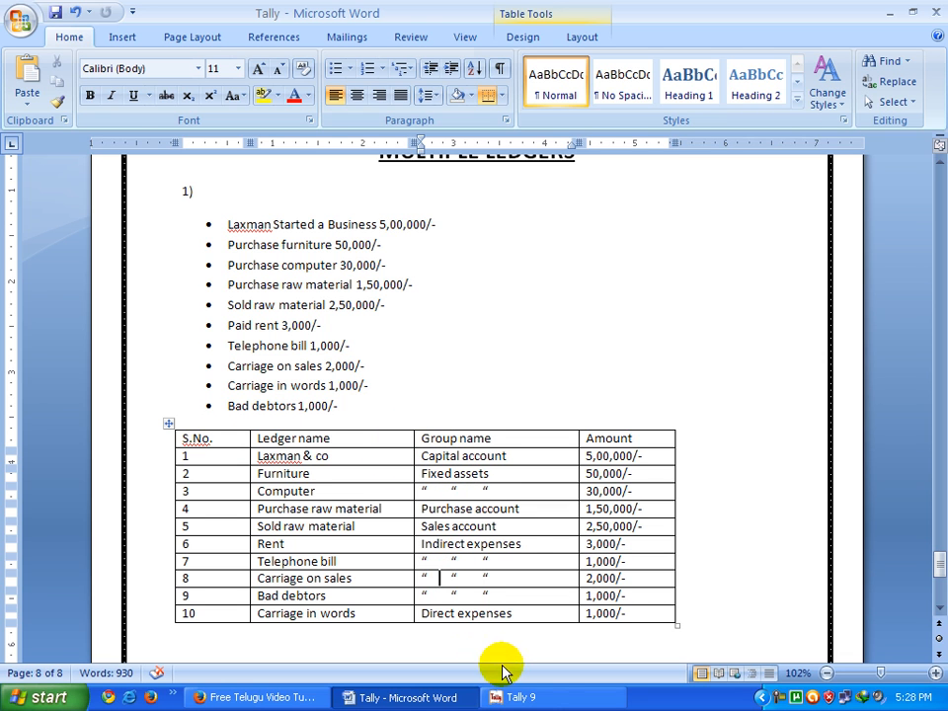
Switch to Tally 9 and start a new company, entering its name and mailing name, with no address and India for statutory compliance.
left_click(518, 697)
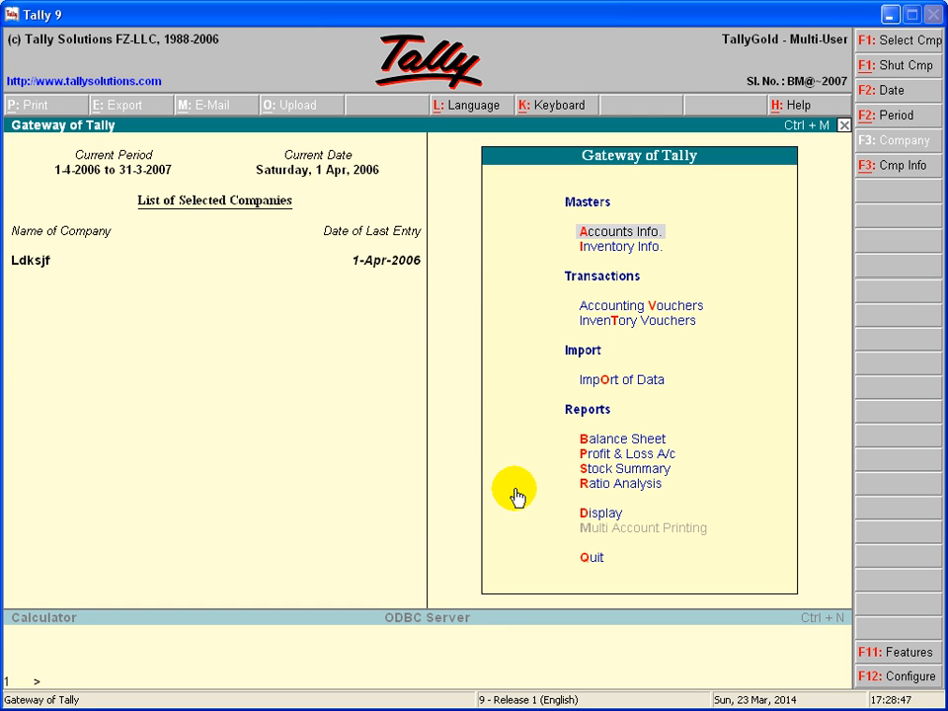
key("alt+F3")
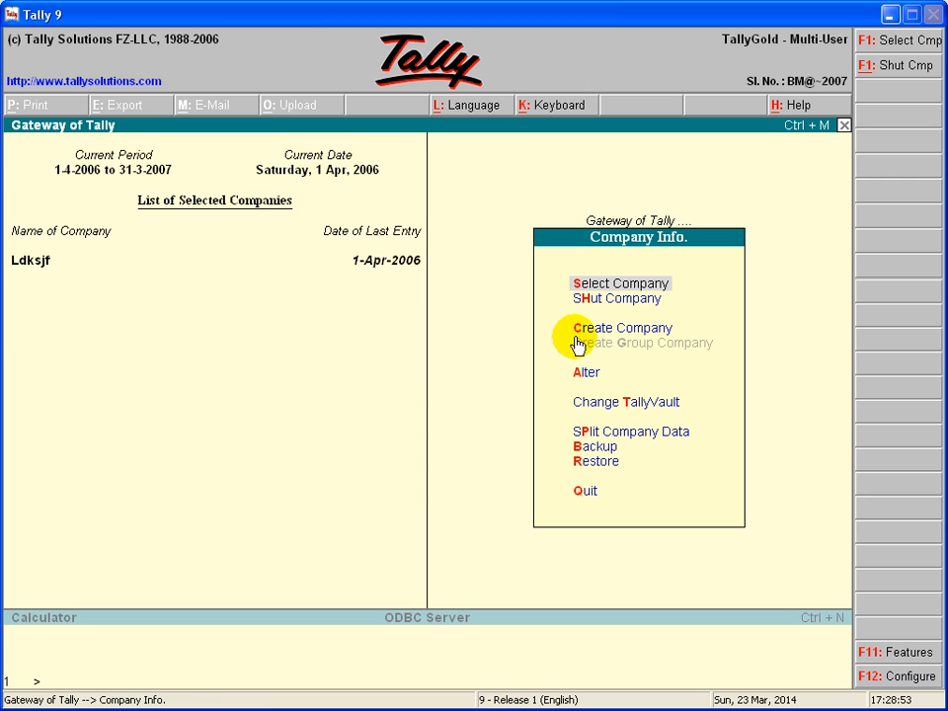
key("c")
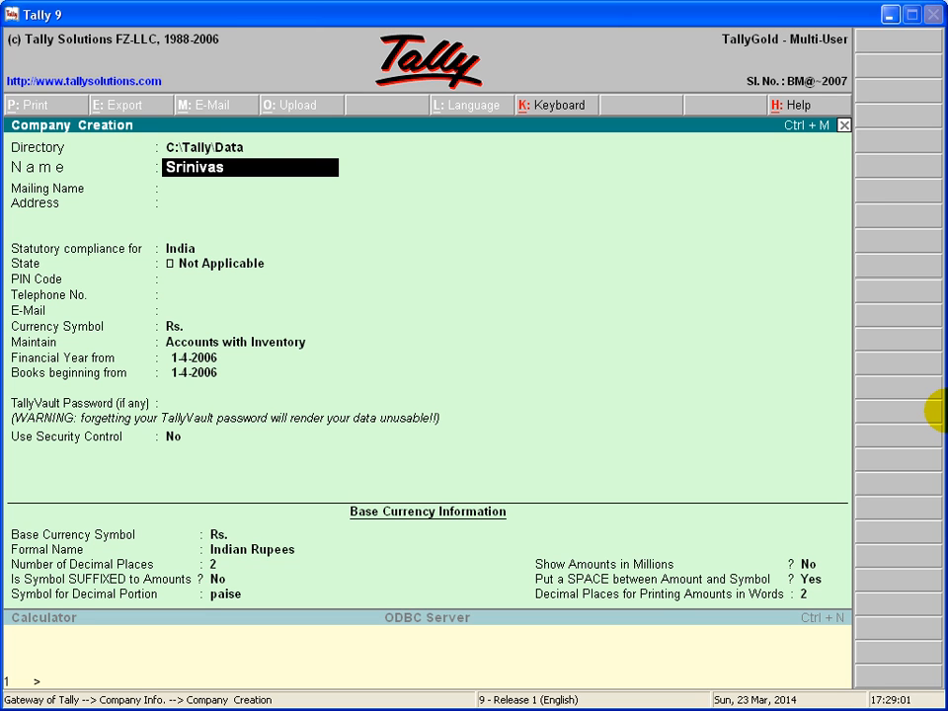
key("Return")
key("Return")
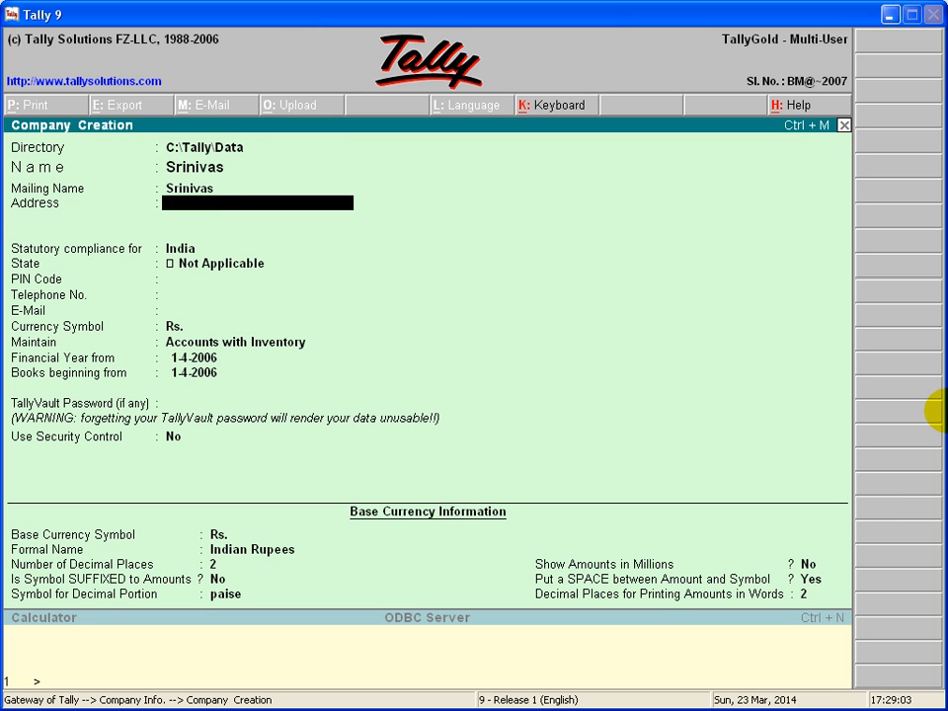
key("Return")
key("Return")
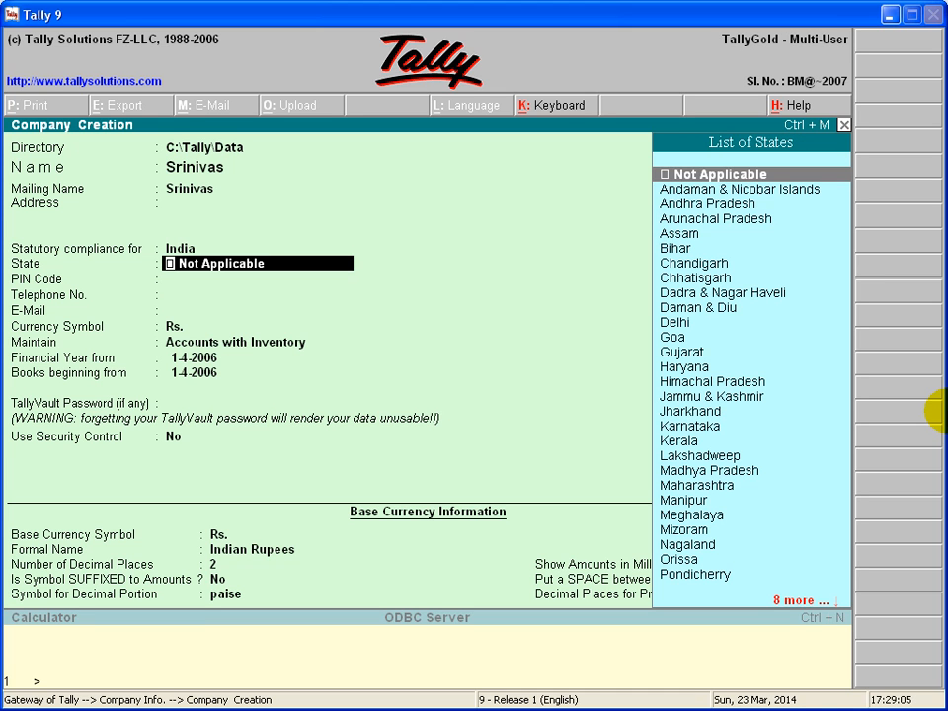
Set the company's state to Andhra Pradesh and Maintain to Accounts Only, leaving the contact fields blank and the currency as Rs.
key("Down")
key("Down")
key("Return")
key("Return")
key("Return")
key("Return")
key("Return")
key("Up")
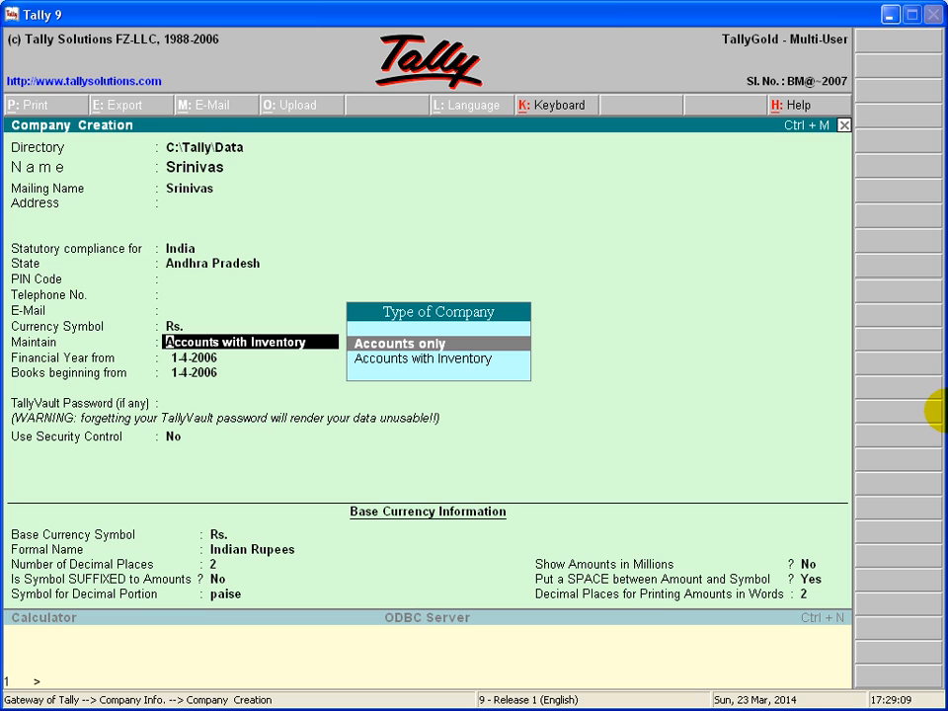
key("Return")
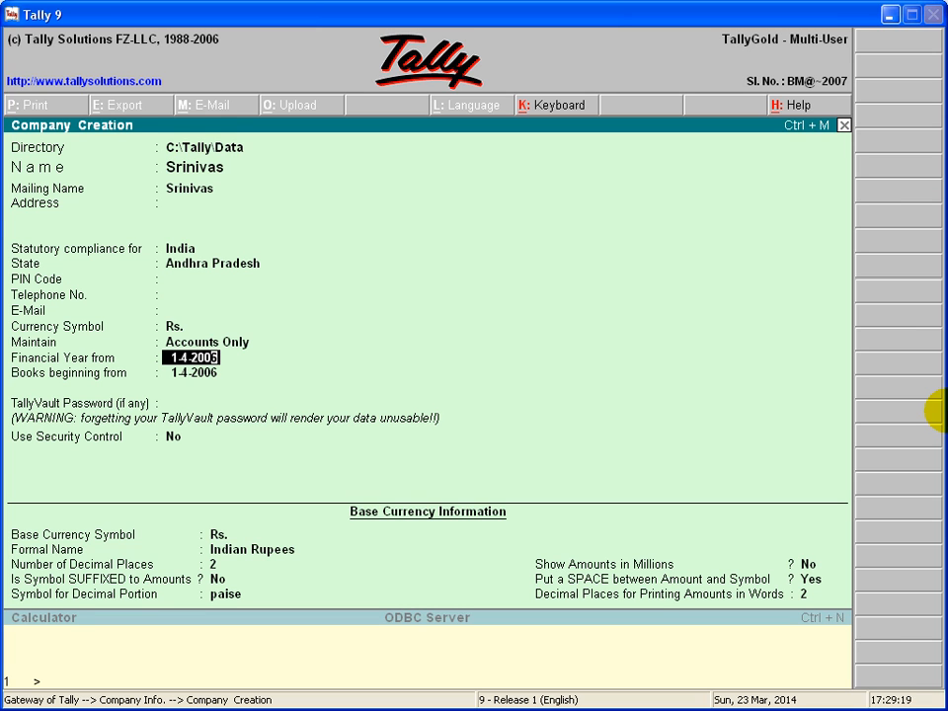
Accept 1-4-2006 for the financial year and books, keep the default security and base currency settings, and save the company.
key("Return")
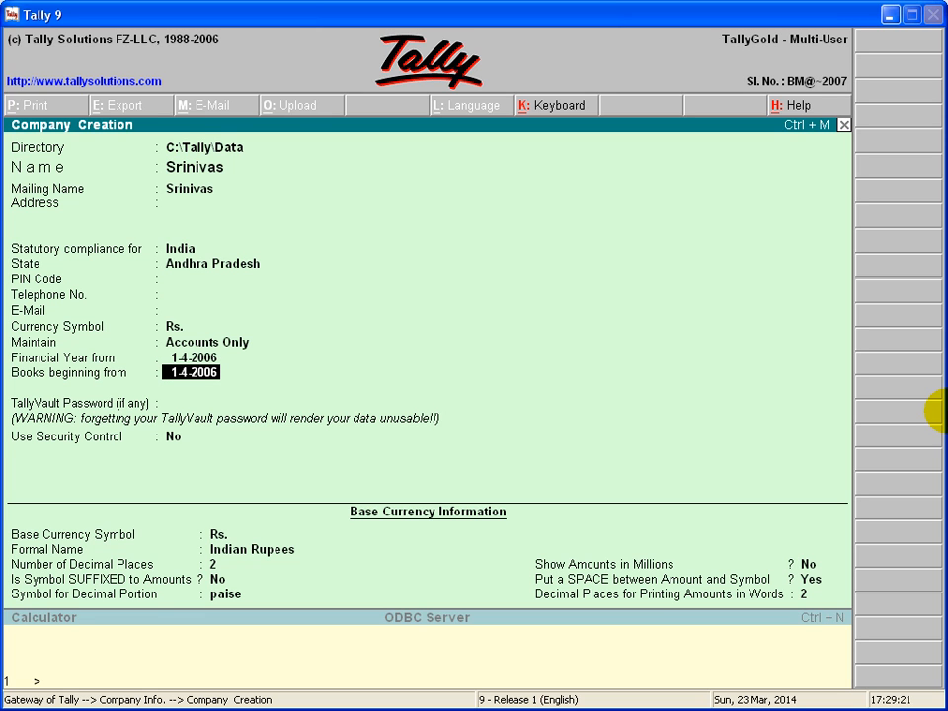
key("Return")
key("Return")
key("Return")
key("Return")
key("Return")
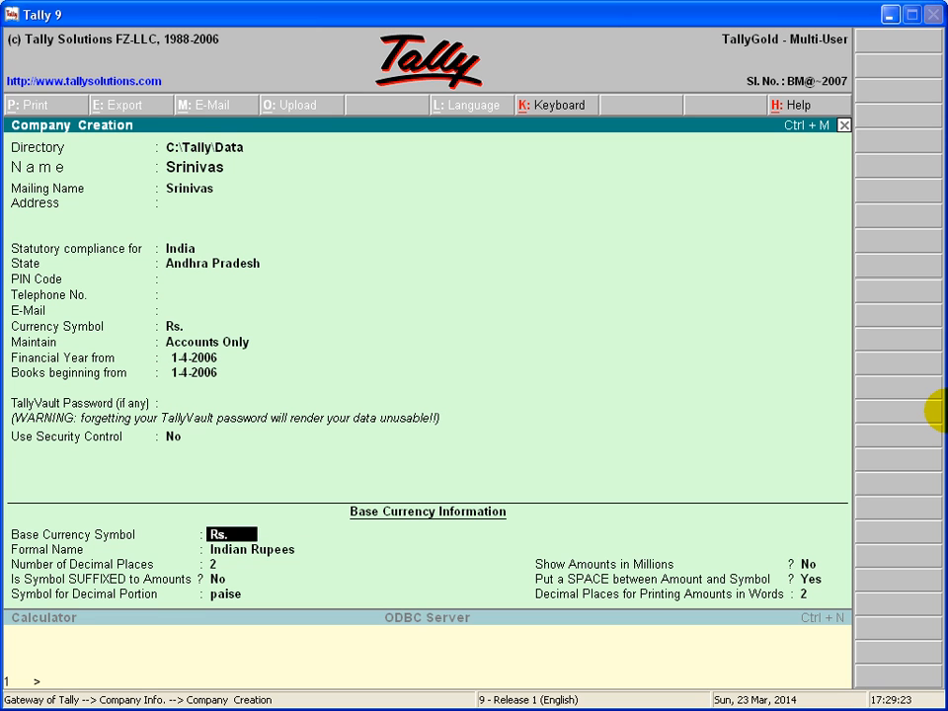
key("Return")
key("Return")
key("Return")
key("Return")
key("Return")
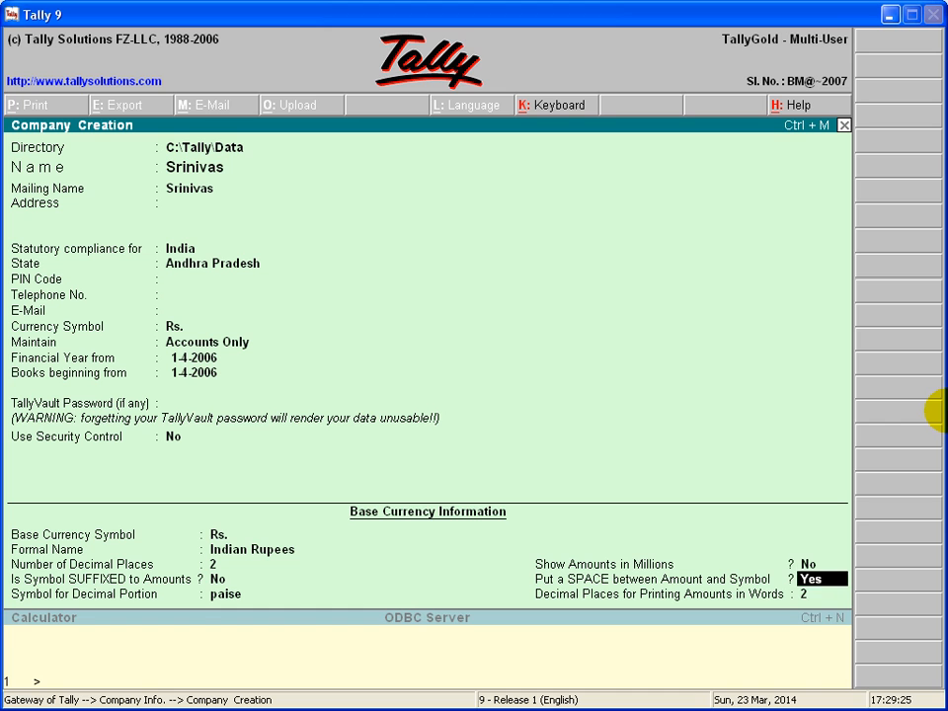
key("Return")
key("Return")
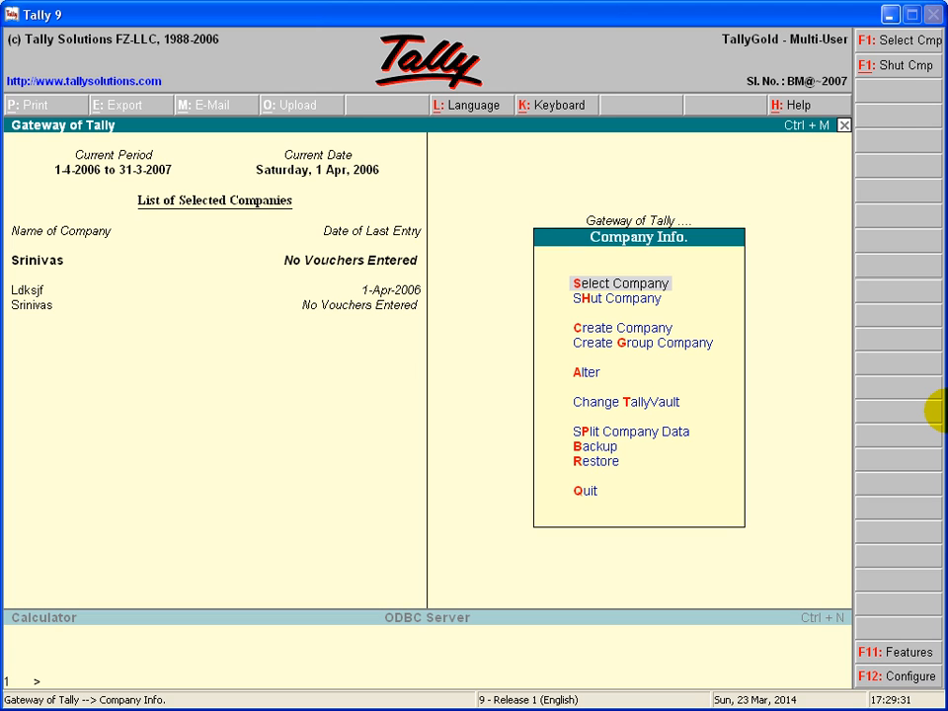
Open multiple ledger creation for the new company and set Under Group to All Items.
key("Escape")
key("Return")
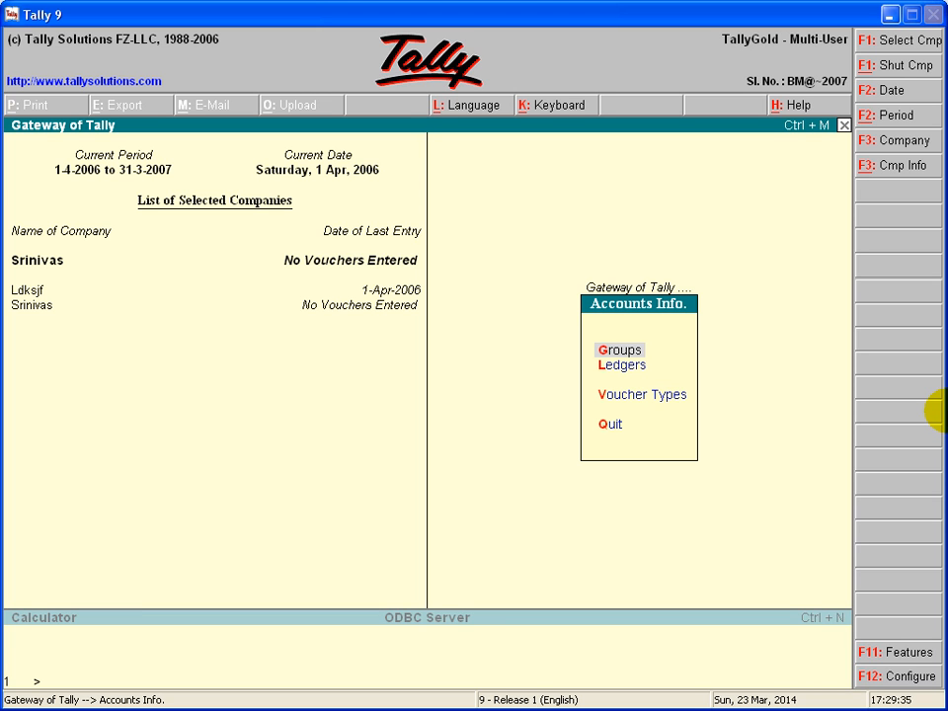
key("Down")
key("Return")
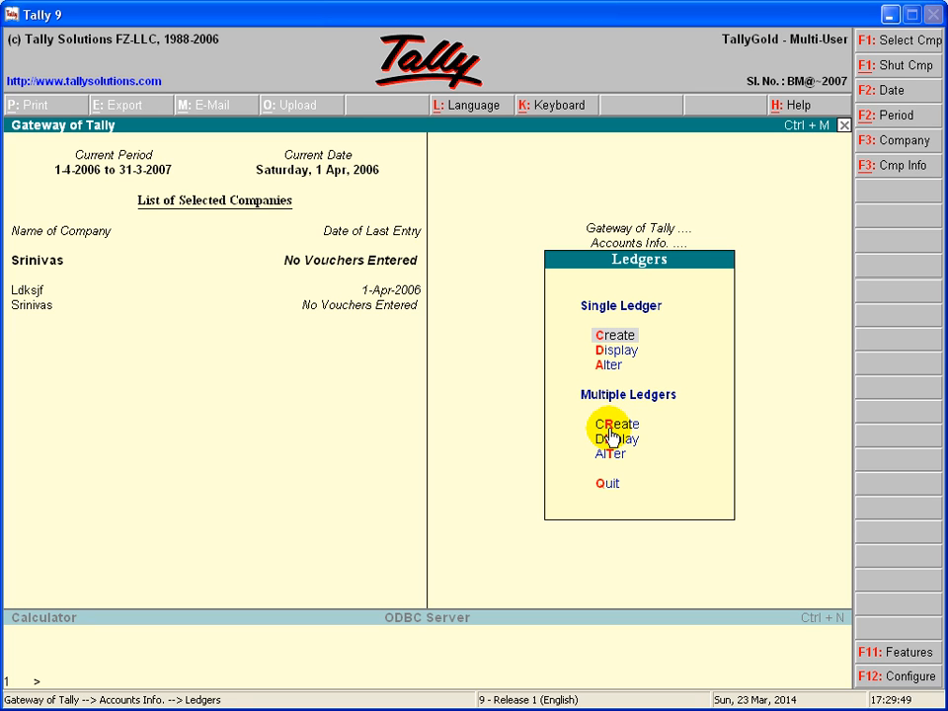
key("r")
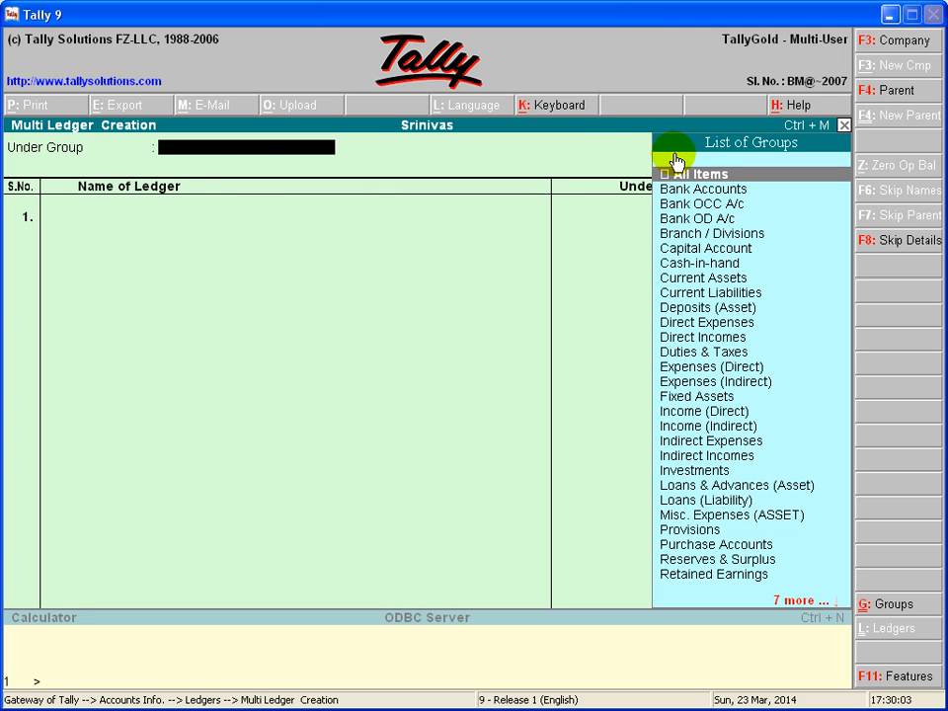
key("Return")
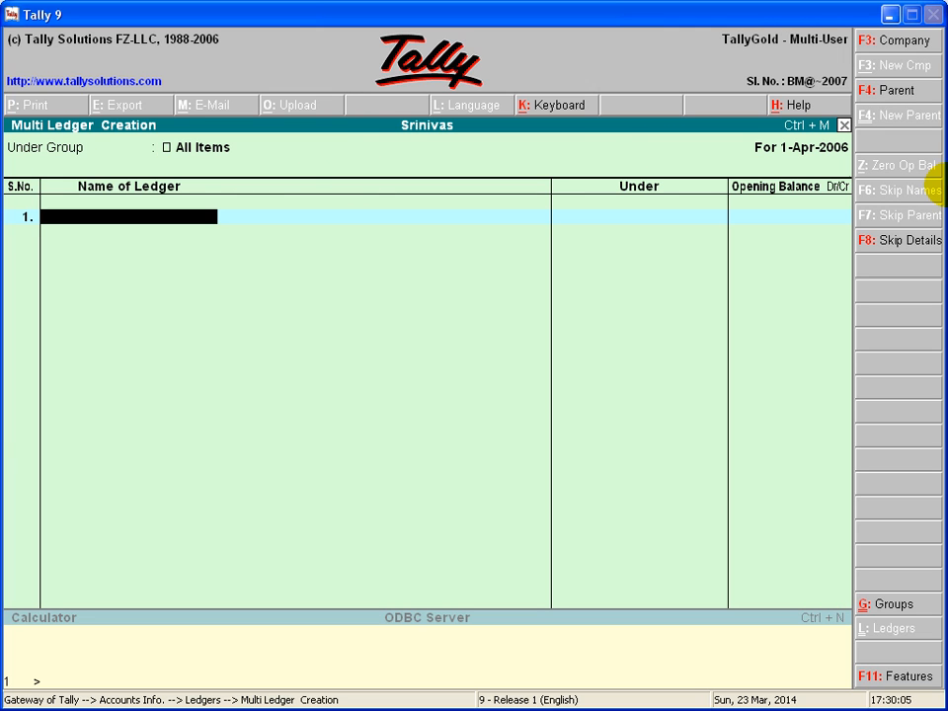
Check the first entry in the Word exercise and enter the business owner's name as the first ledger in Tally 9.
left_click(889, 14)
left_click(231, 227)
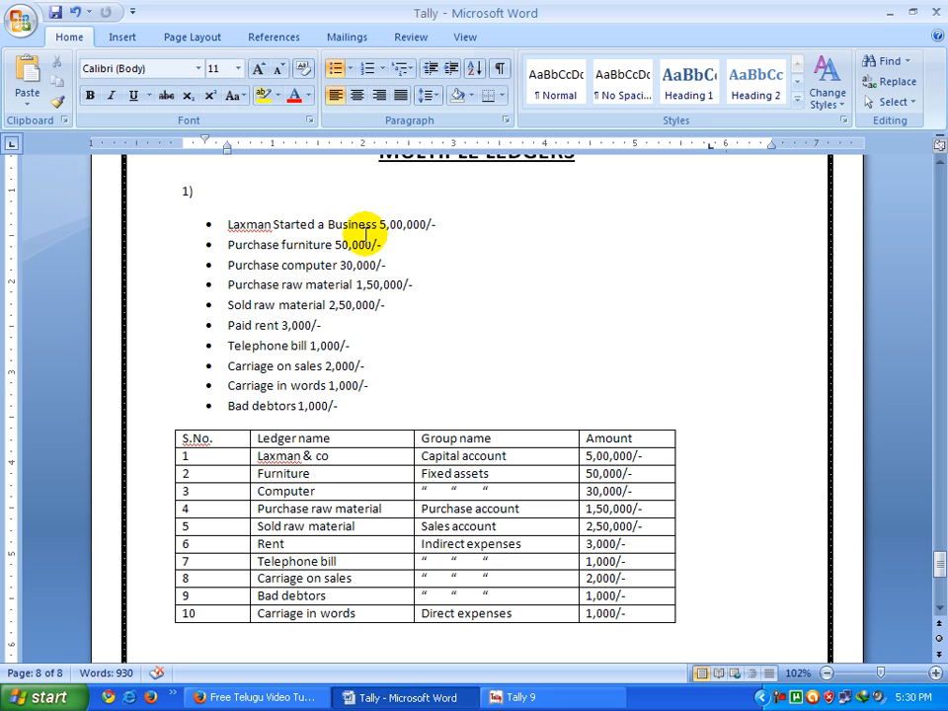
left_click(555, 697)
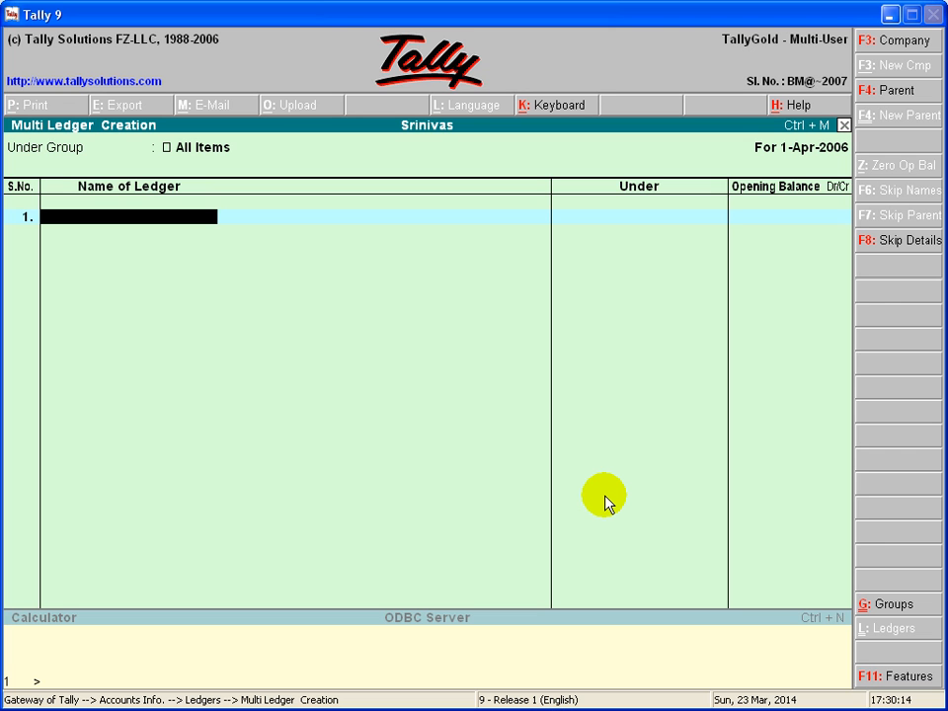
type("Laxman")
key("Return")
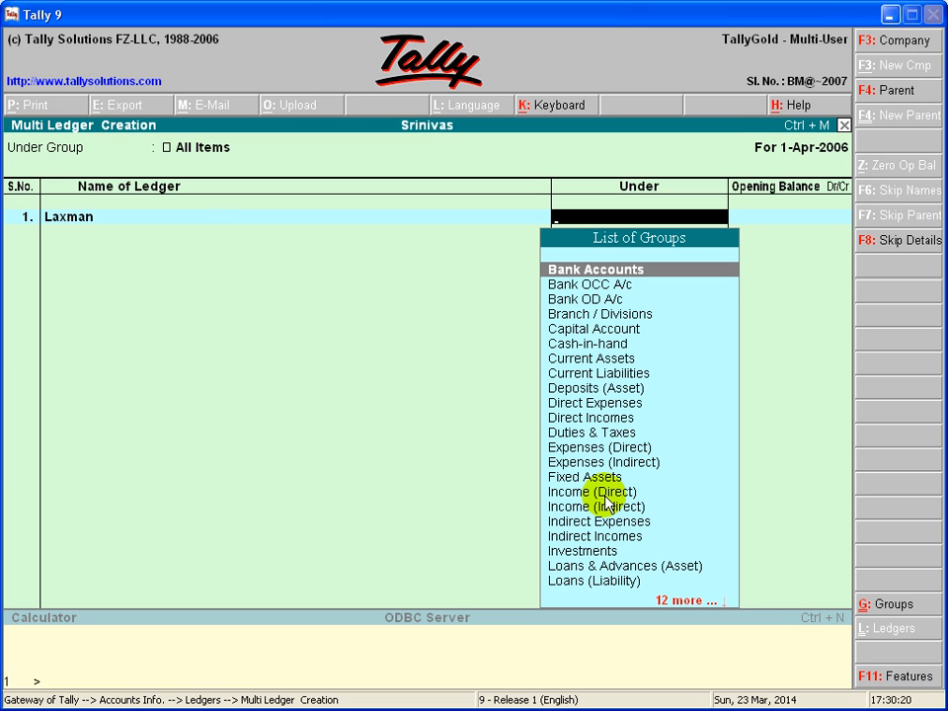
Place the owner's ledger under Capital Account with an opening balance of 5,00,000 Cr.
type("C")
key("Down")
key("Down")
key("Down")
key("Down")
key("Up")
key("Up")
key("Up")
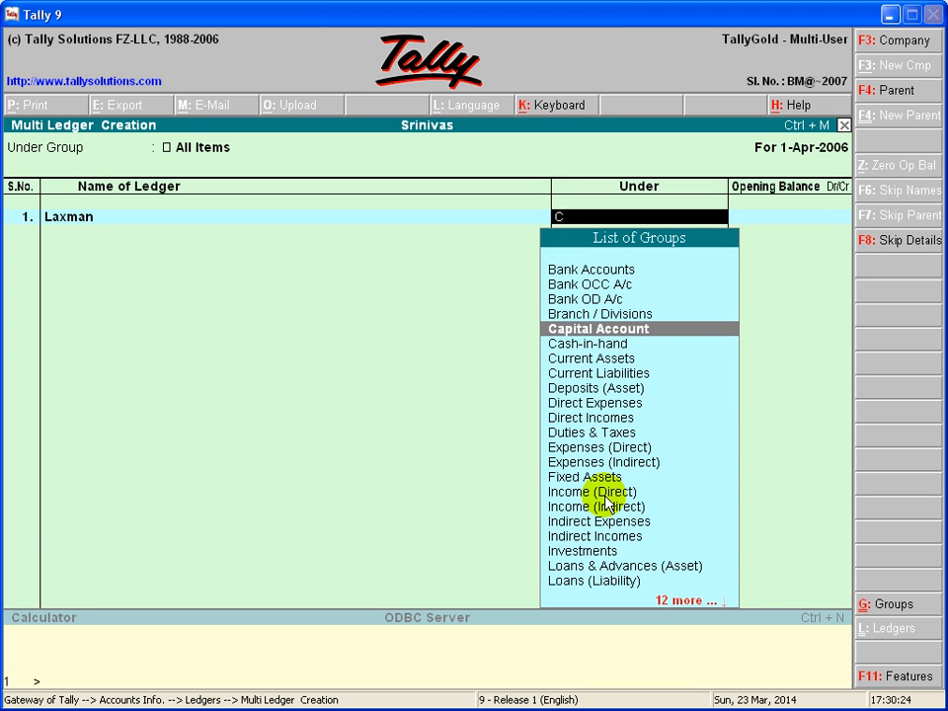
key("Return")
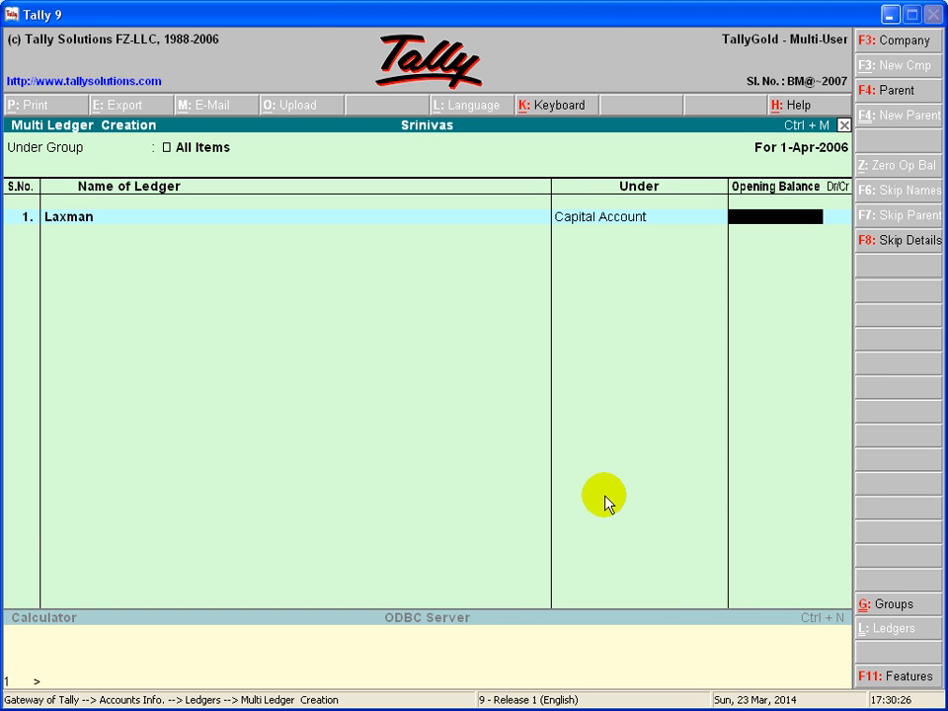
type("500000")
key("Return")
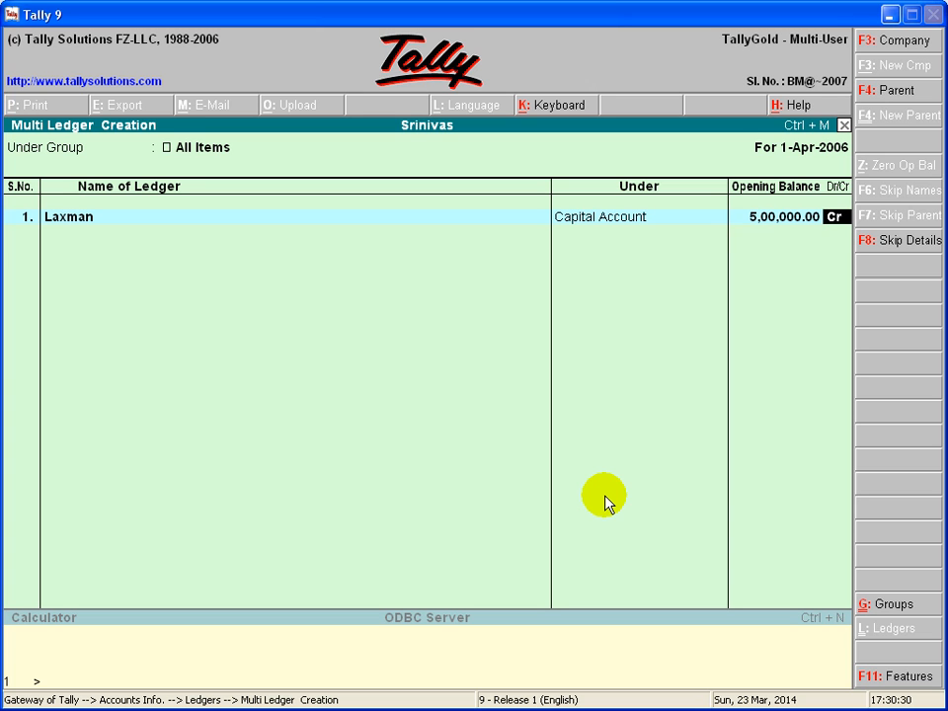
key("Return")
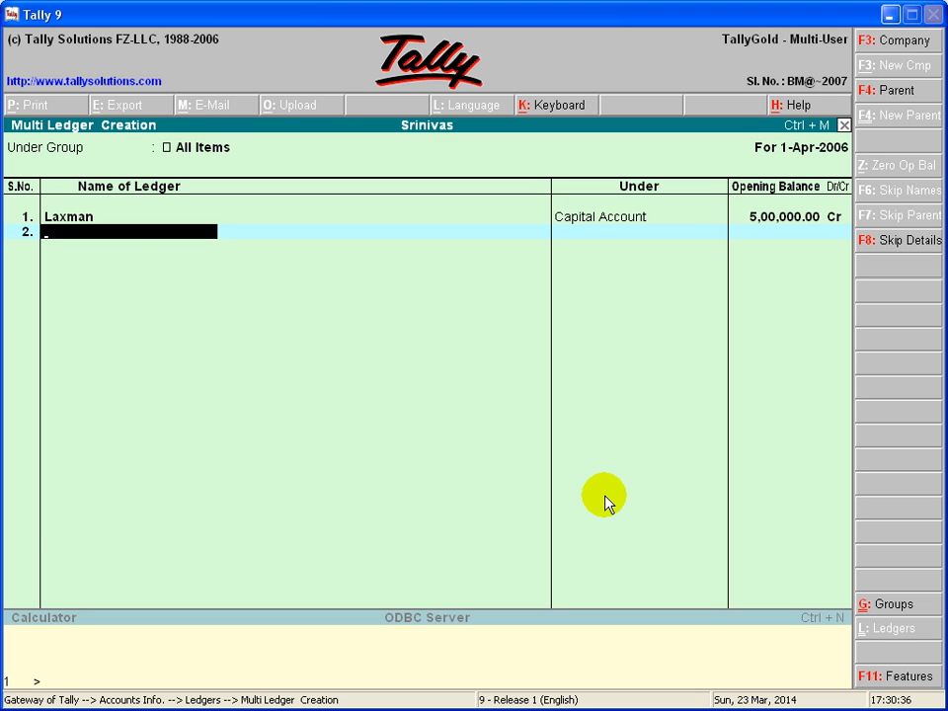
Consult the Word exercise and add the furniture ledger as Fur under Fixed Assets with an opening balance of 50,000 Dr.
left_click(888, 14)
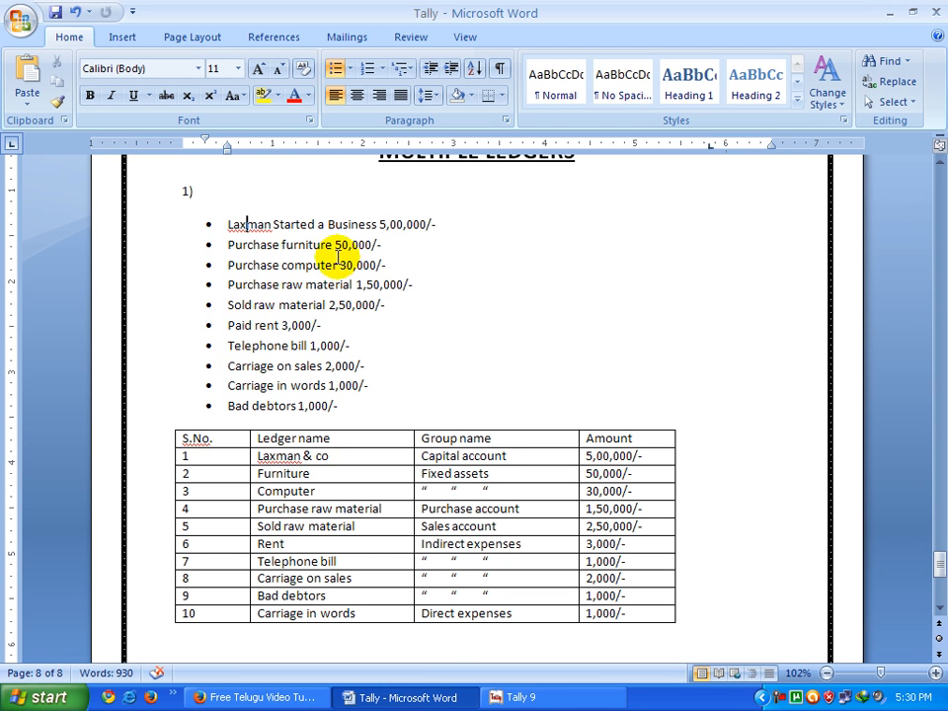
left_click(514, 697)
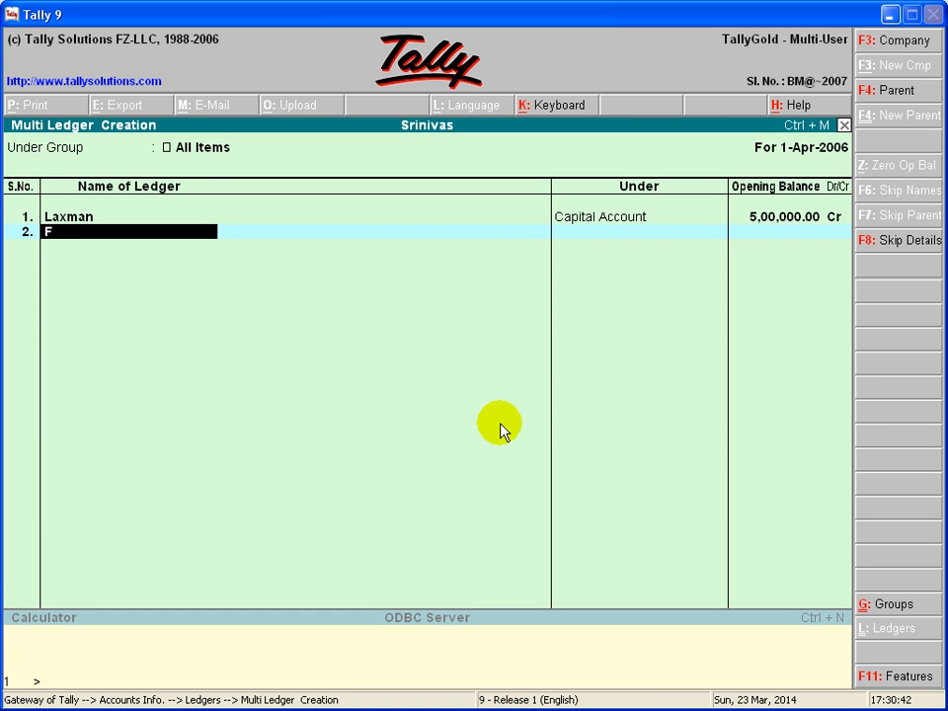
type("Fur")
key("Return")
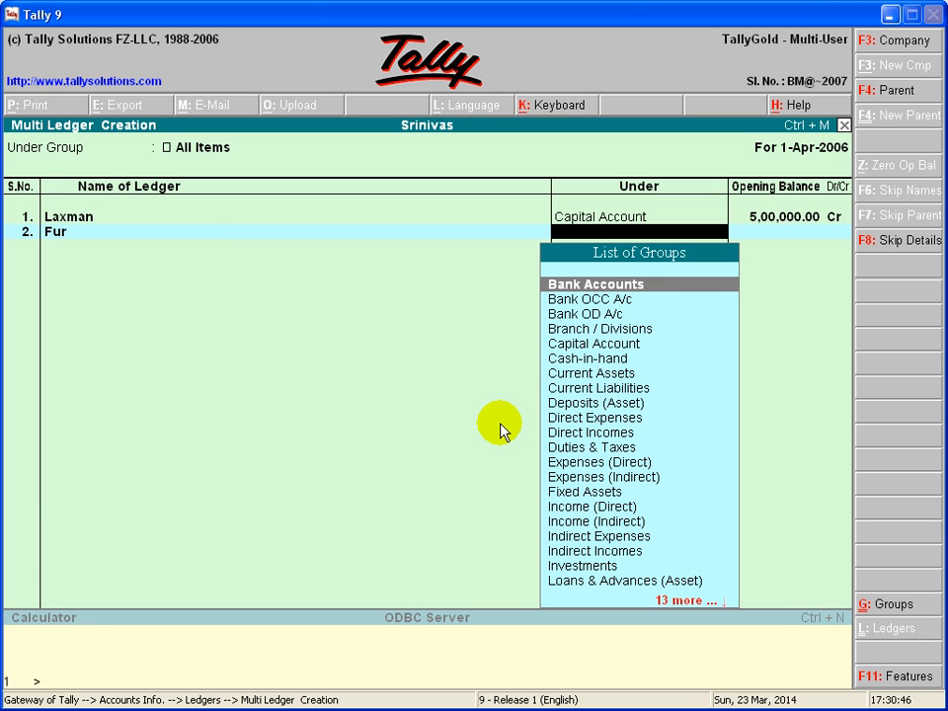
type("F")
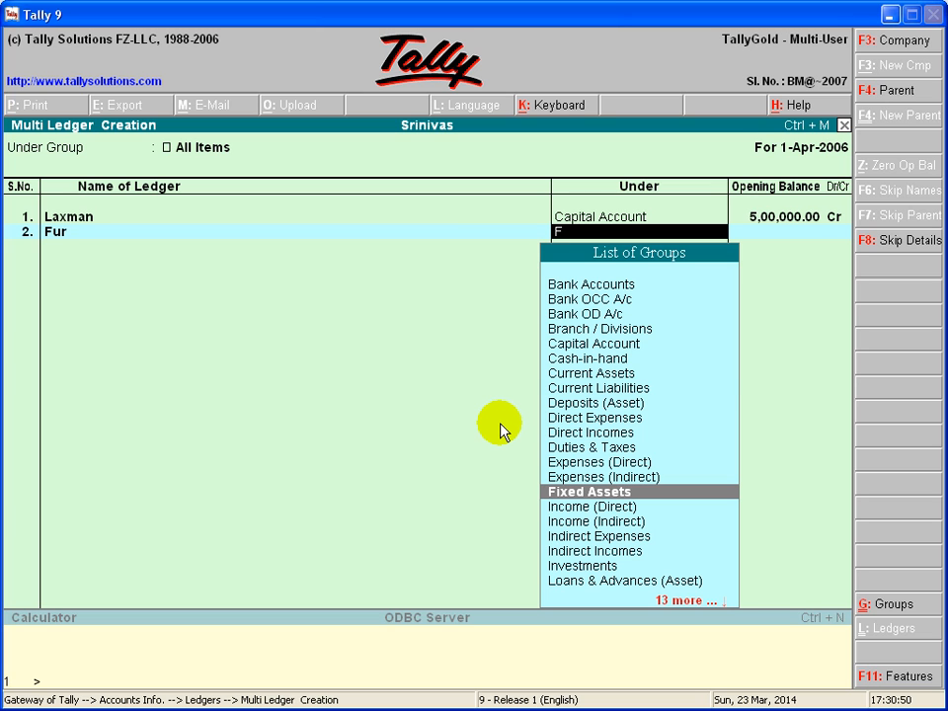
key("Return")
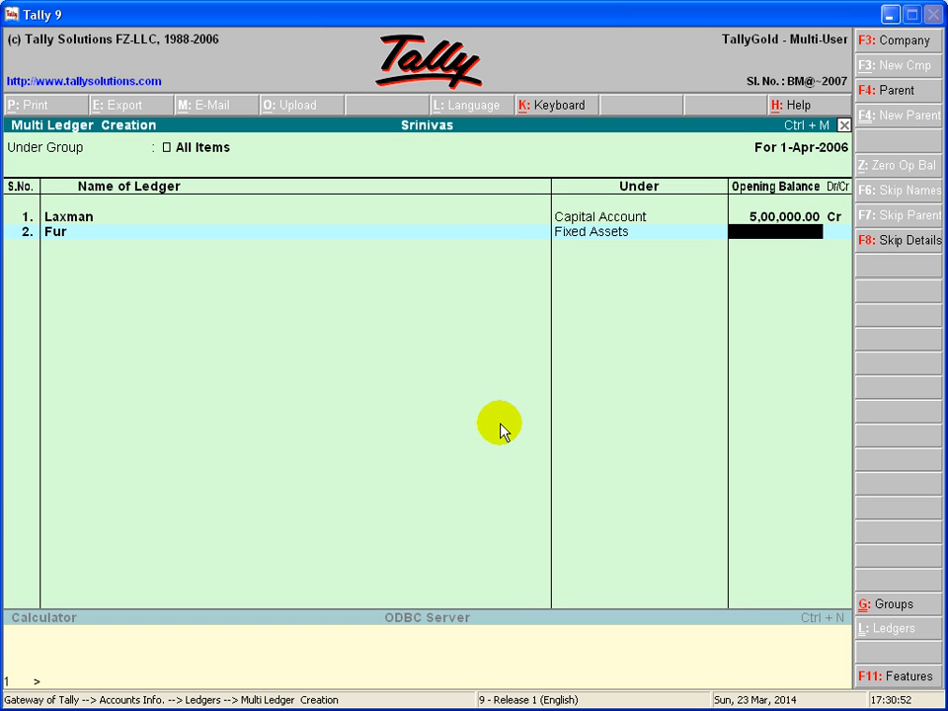
left_click(889, 15)
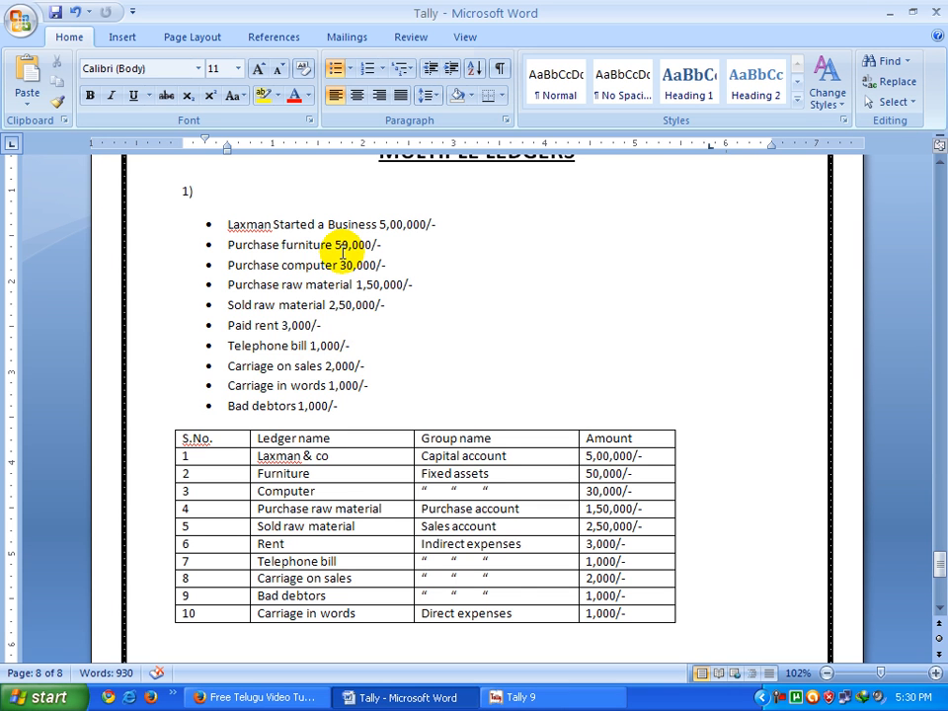
left_click(529, 706)
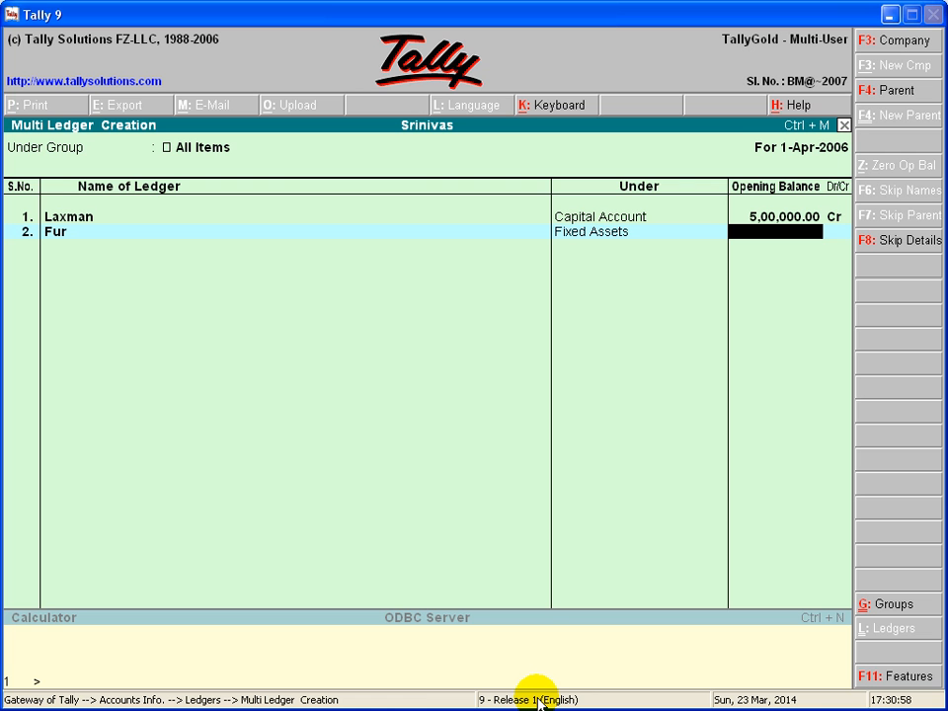
type("50,000")
key("Return")
key("Return")
Add a third ledger named Computer under Fixed Assets with an opening balance of 30,000 Dr.
type("Computer")
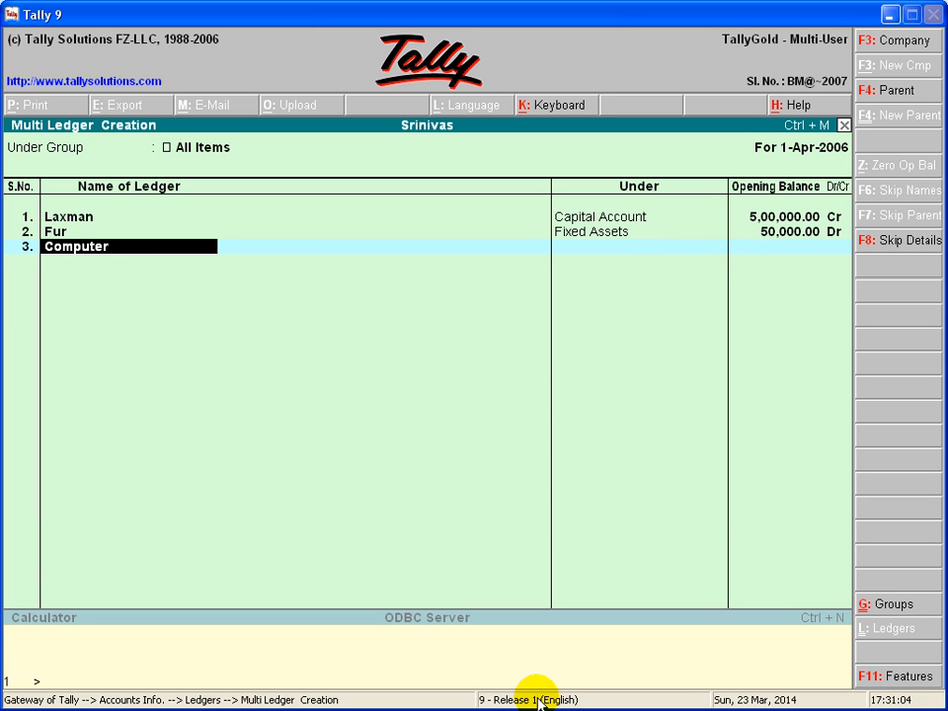
key("Return")
type("F")
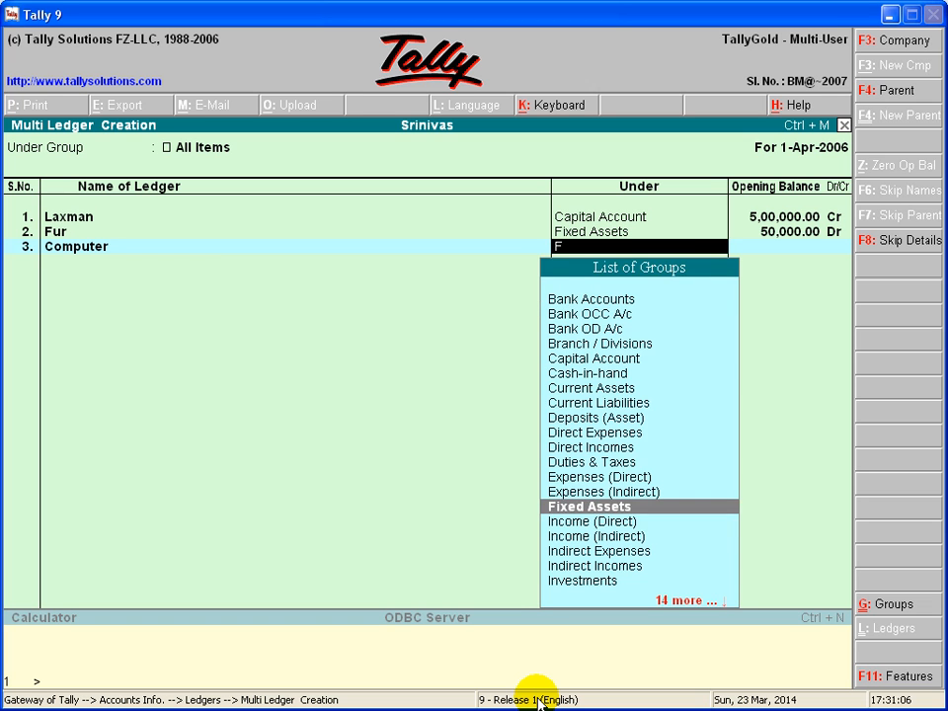
key("Return")
type("30000")
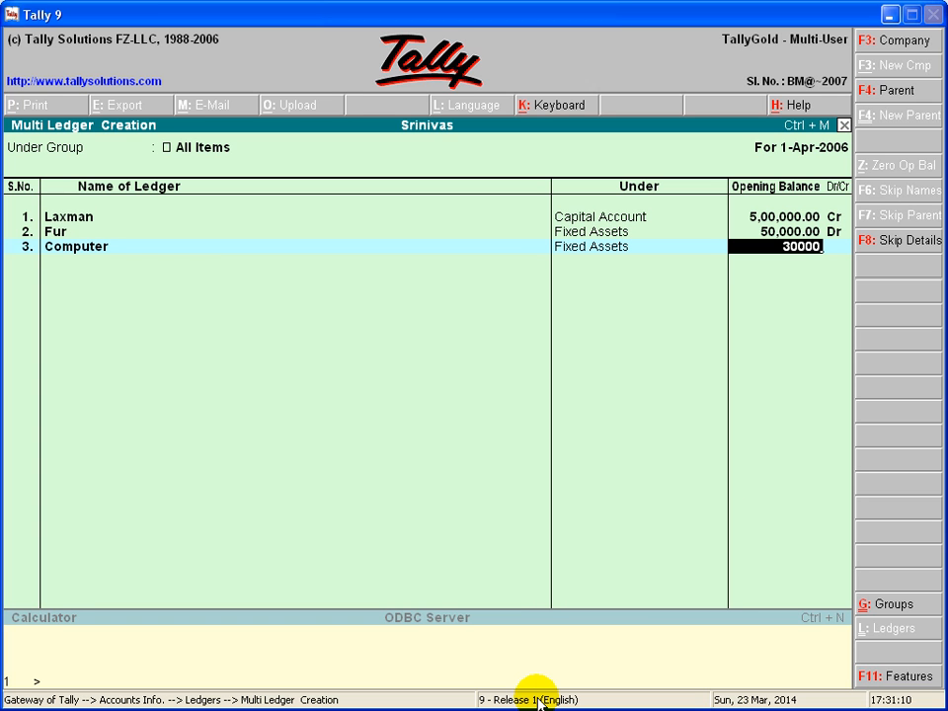
key("Return")
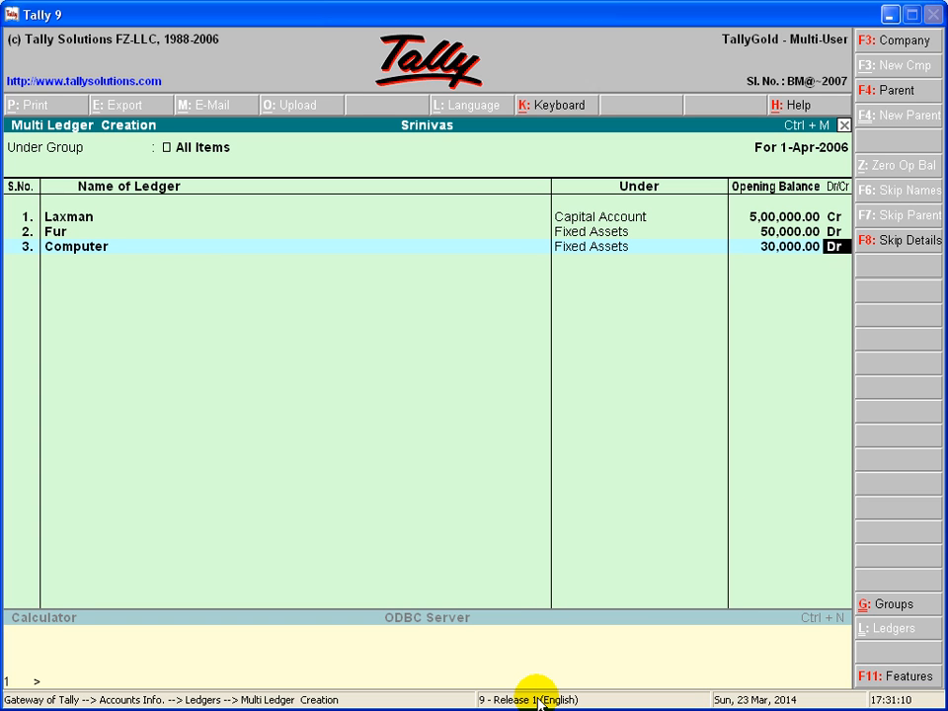
key("Return")
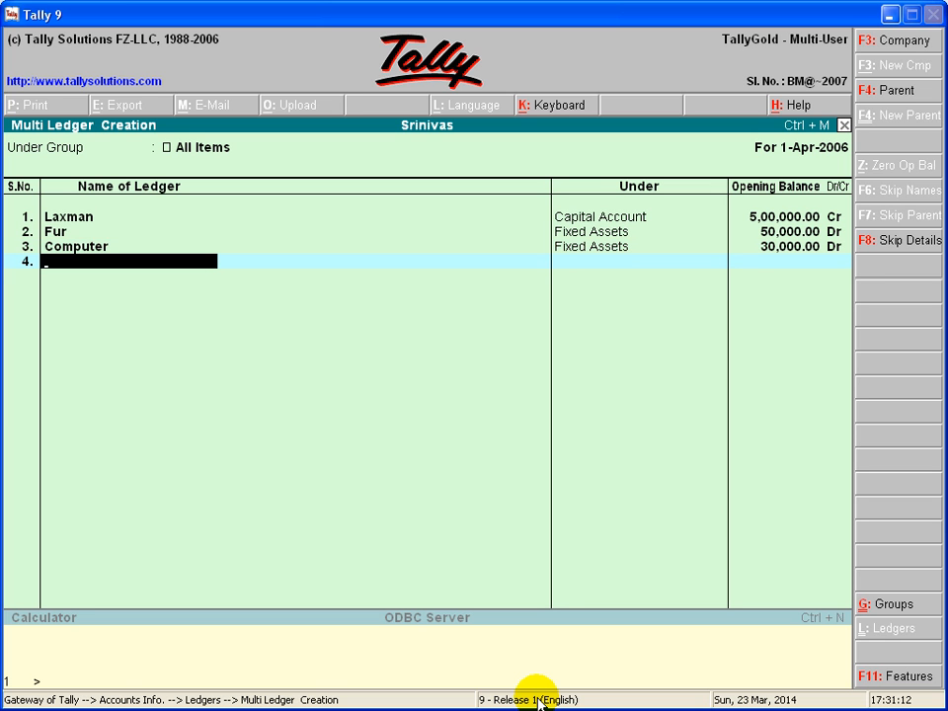
Consult the Word exercise and add the raw material purchase ledger as Pur Rm under Purchase Accounts with an opening balance of 1,50,000 Dr.
left_click(888, 16)
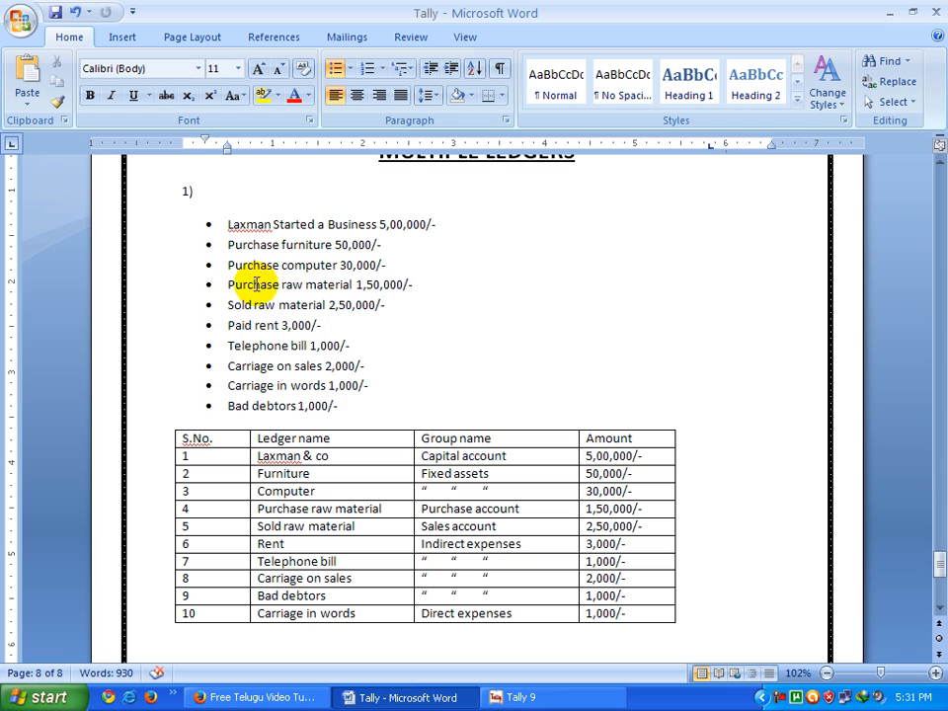
left_click(553, 697)
type("Pur Rm")
key("Return")
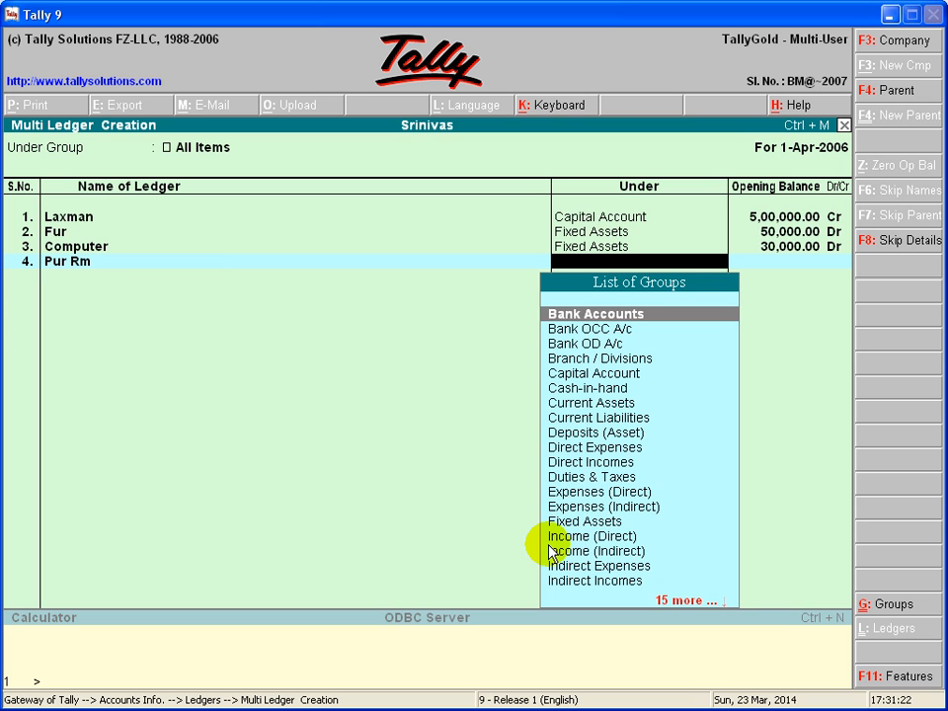
type("Pu")
key("Return")
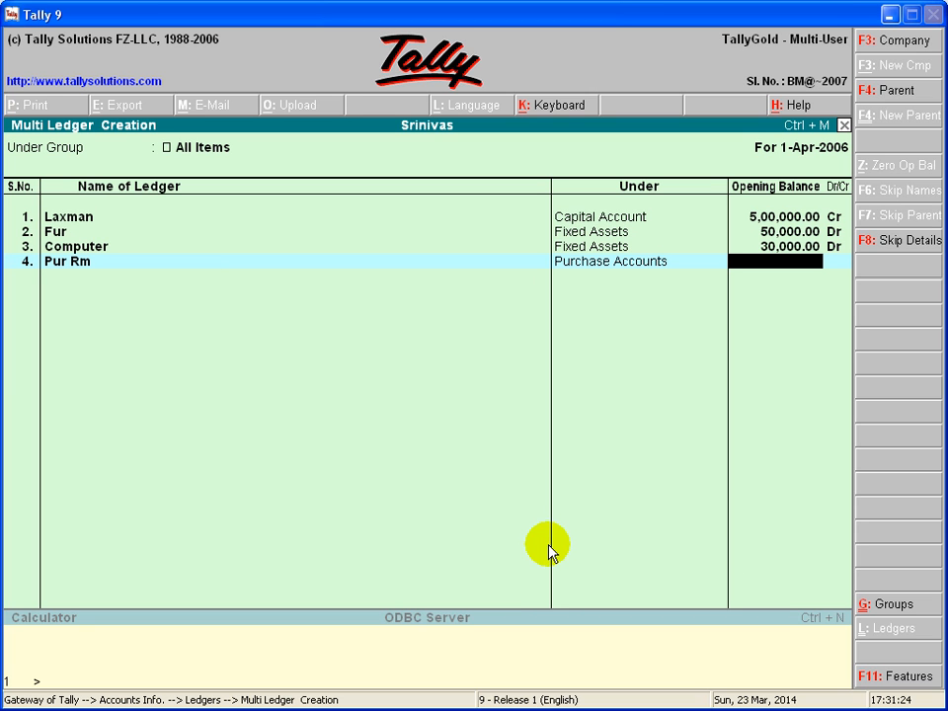
left_click(890, 15)
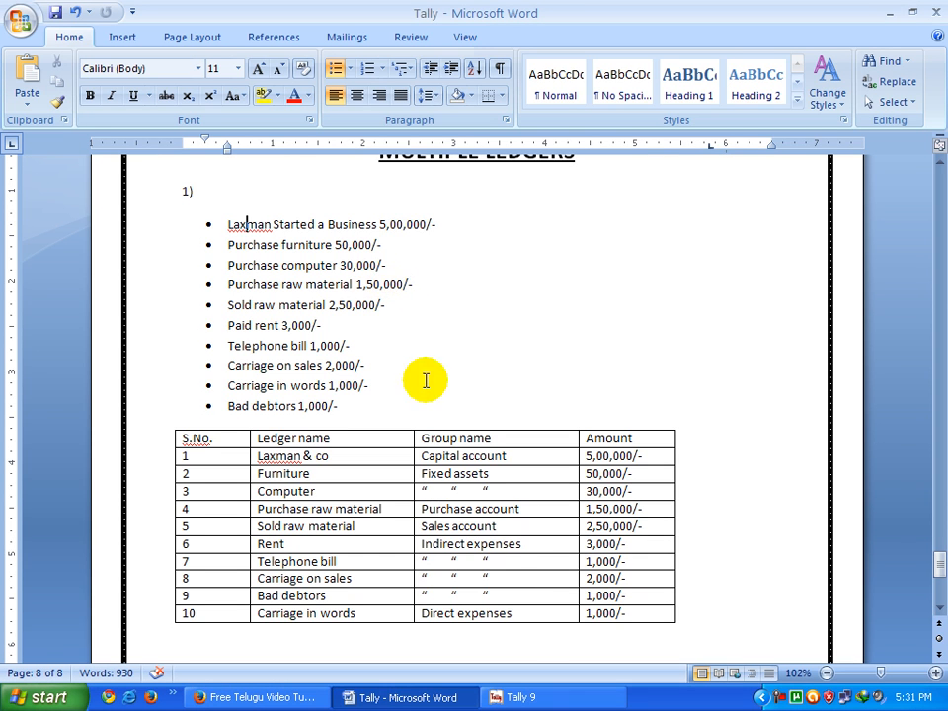
left_click(529, 697)
type("1")
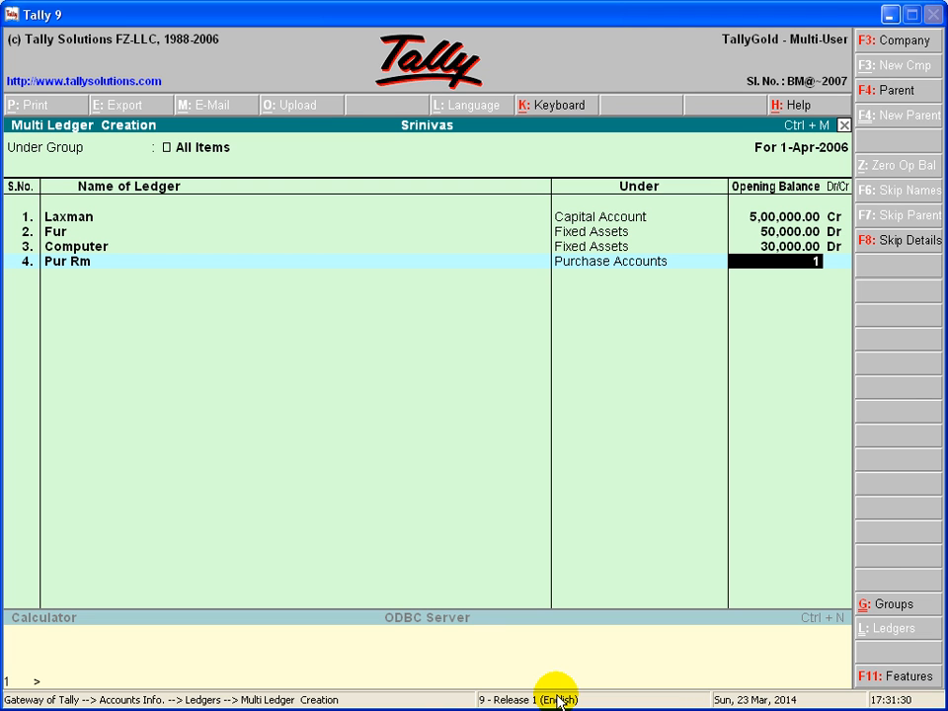
type("50000")
key("Return")
key("Return")
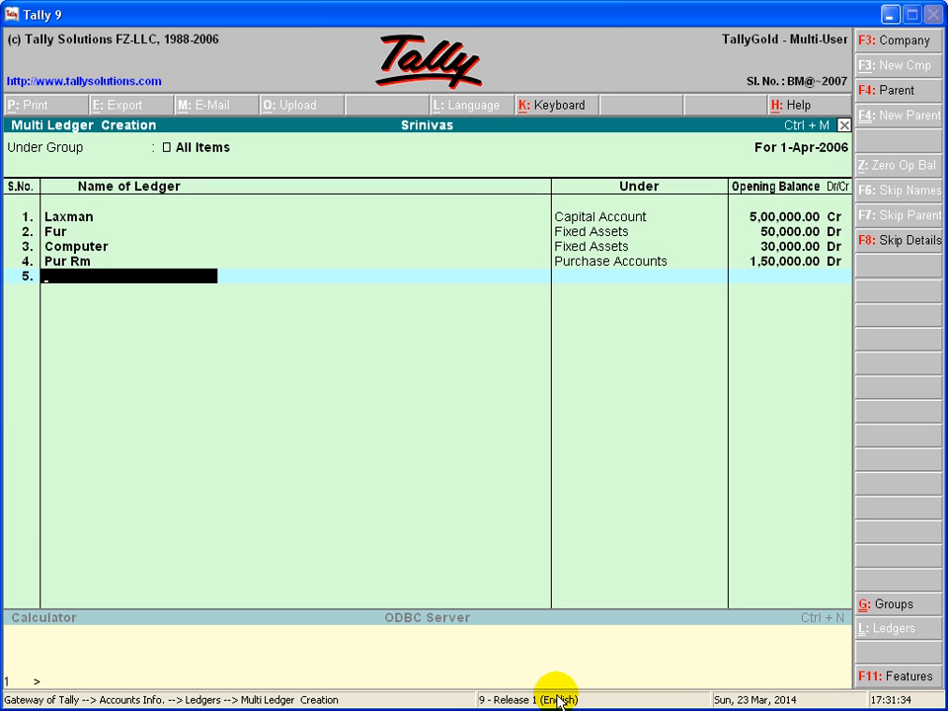
Add a fifth ledger named Sold Rm under Sales Accounts with an opening balance of 2,50,000 Cr.
type("Sold Rm")
key("Return")
type("S")
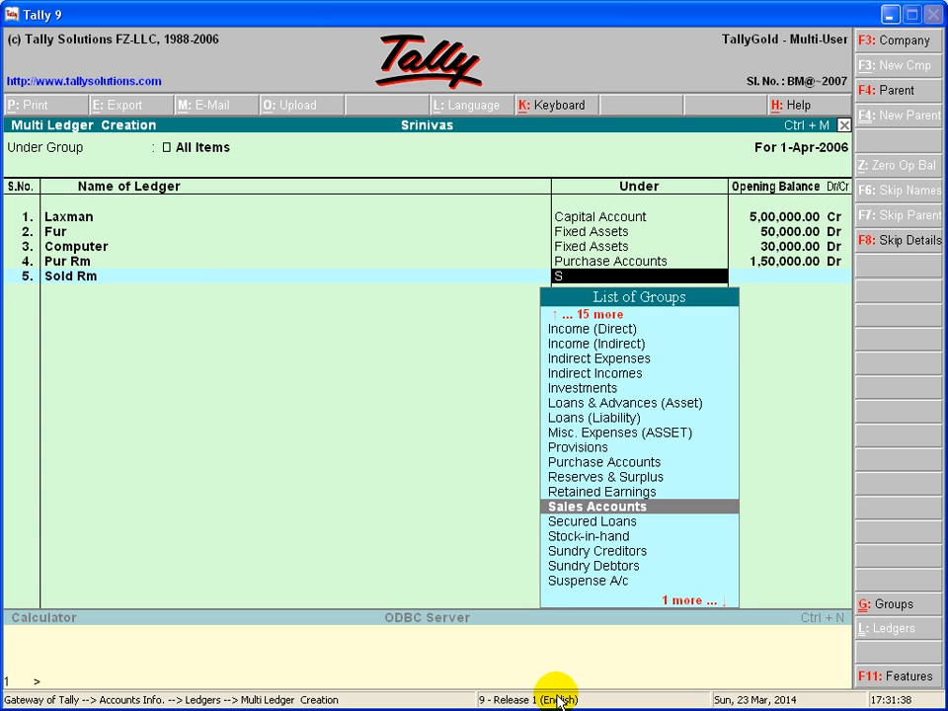
key("Return")
type("250000")
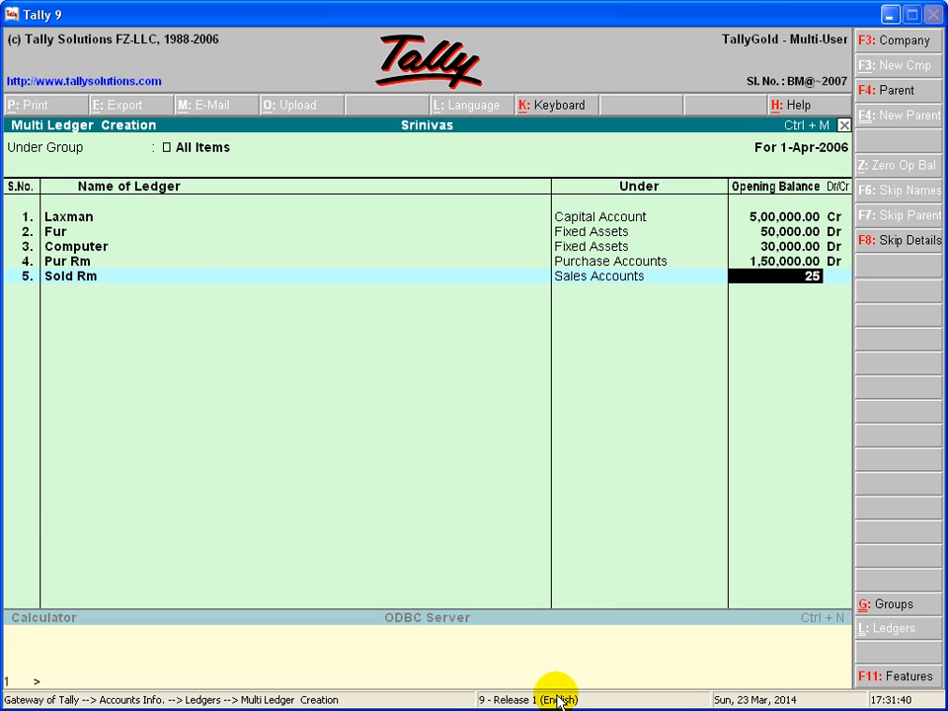
key("Return")
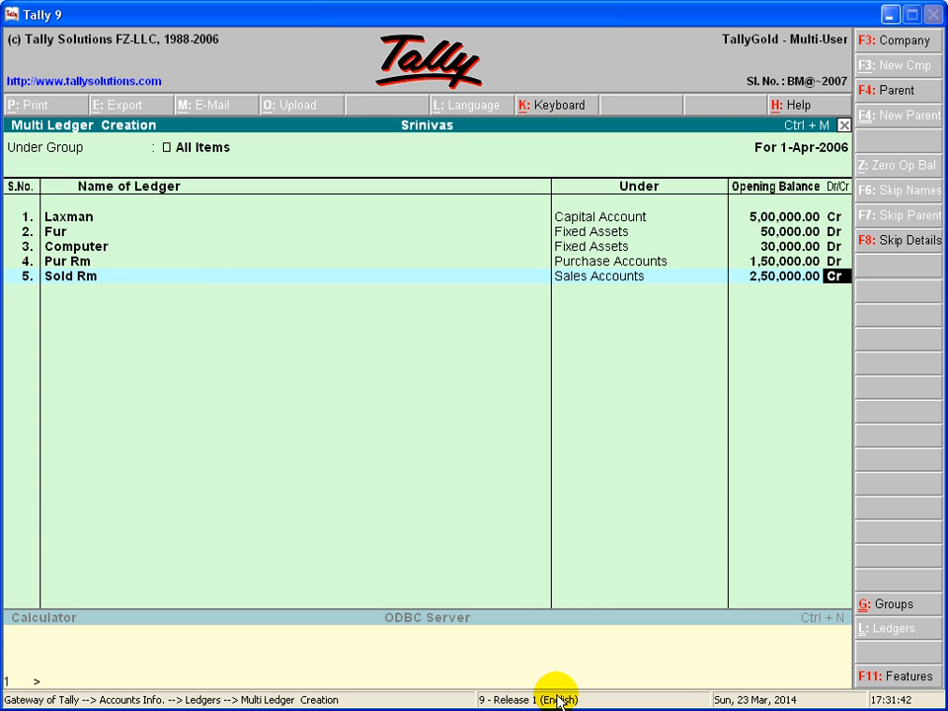
key("Return")
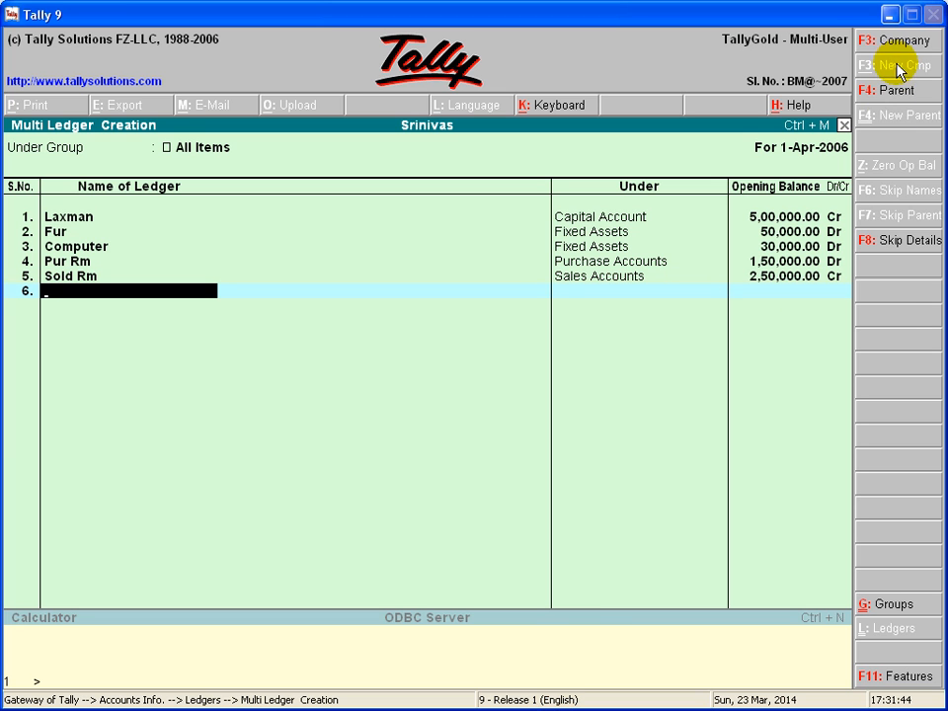
Consult the Word exercise and add a Rent ledger under Indirect Expenses with an opening balance of 3,000 Dr.
left_click(889, 14)
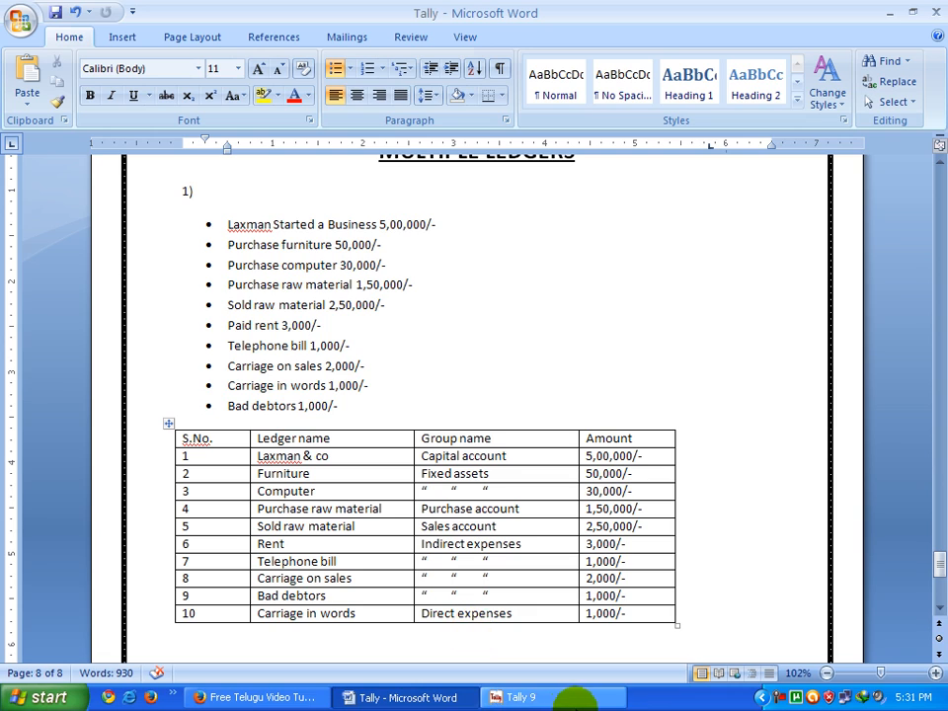
left_click(538, 697)
type("Rent")
key("Return")
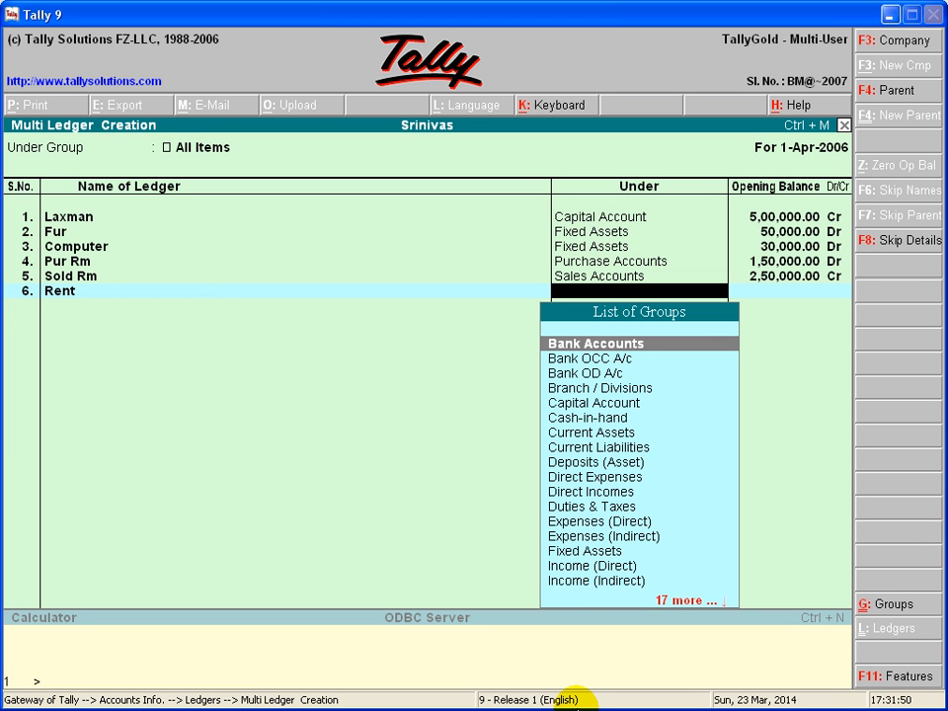
type("I")
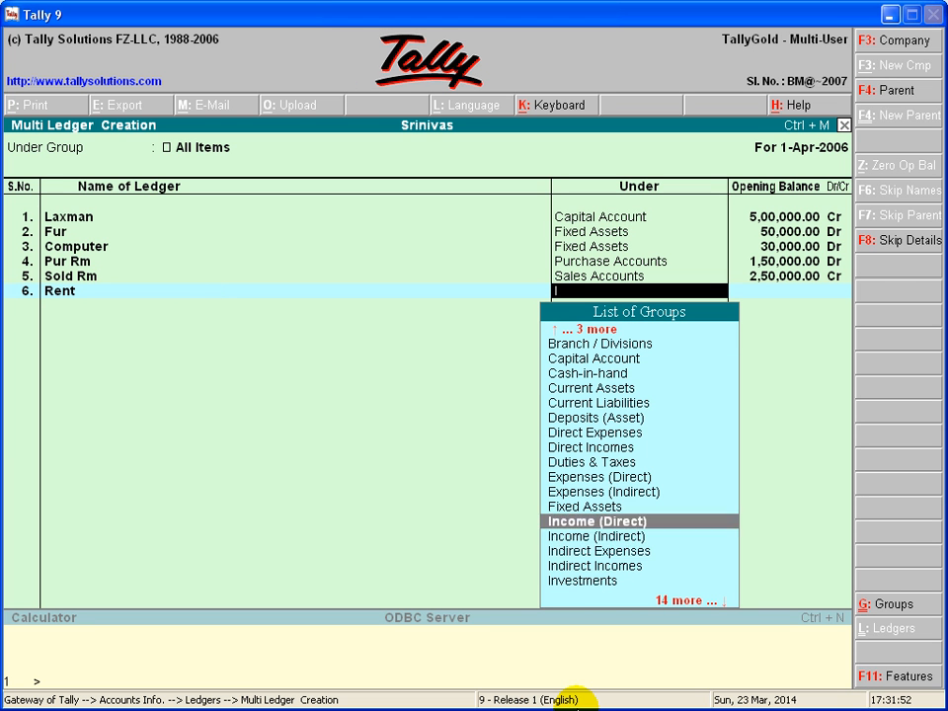
key("Down")
key("Down")
key("Return")
type("3000")
key("Return")
key("Return")
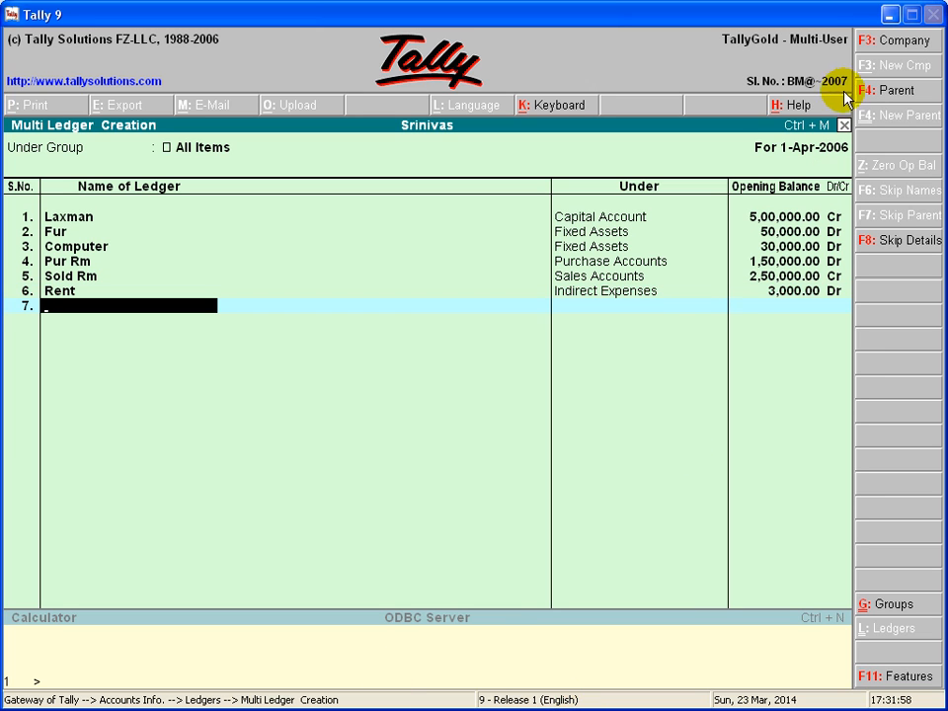
Consult the Word exercise and add a seventh ledger named Tele Bil under Indirect Expenses with an opening balance of 1,000 Dr.
left_click(888, 16)
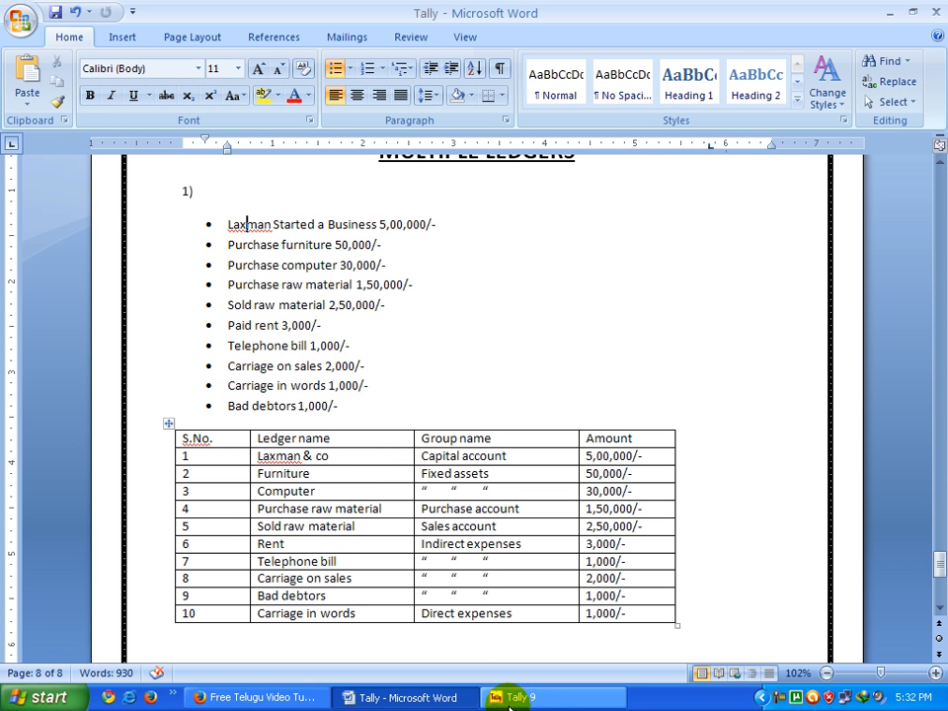
left_click(546, 699)
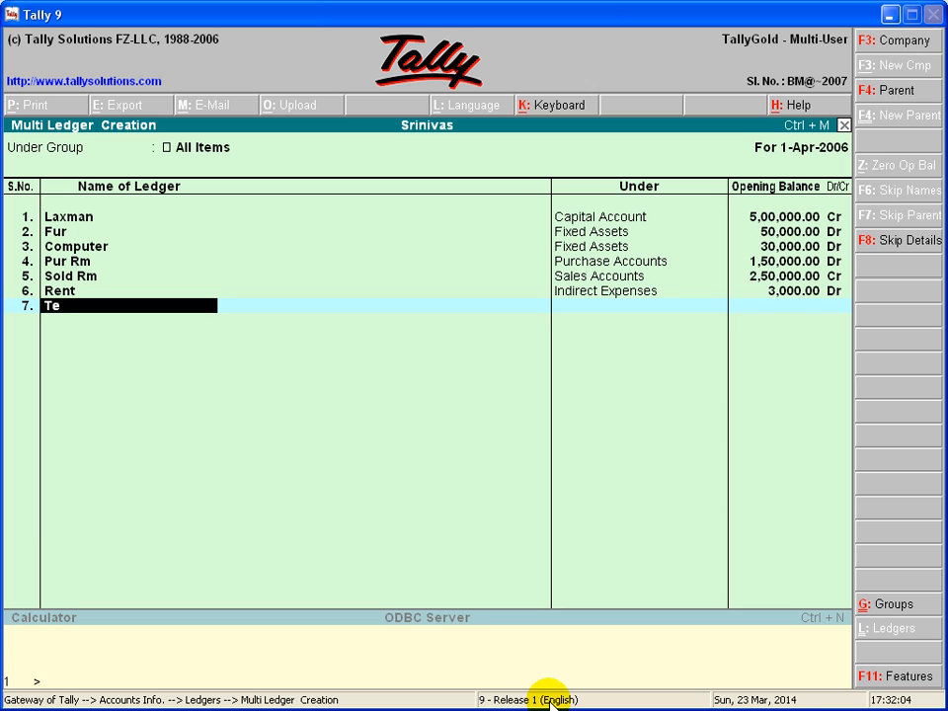
type("Bi")
key("Return")
type("I")
key("Down")
key("Down")
key("Return")
type("1,000")
key("Return")
key("Return")
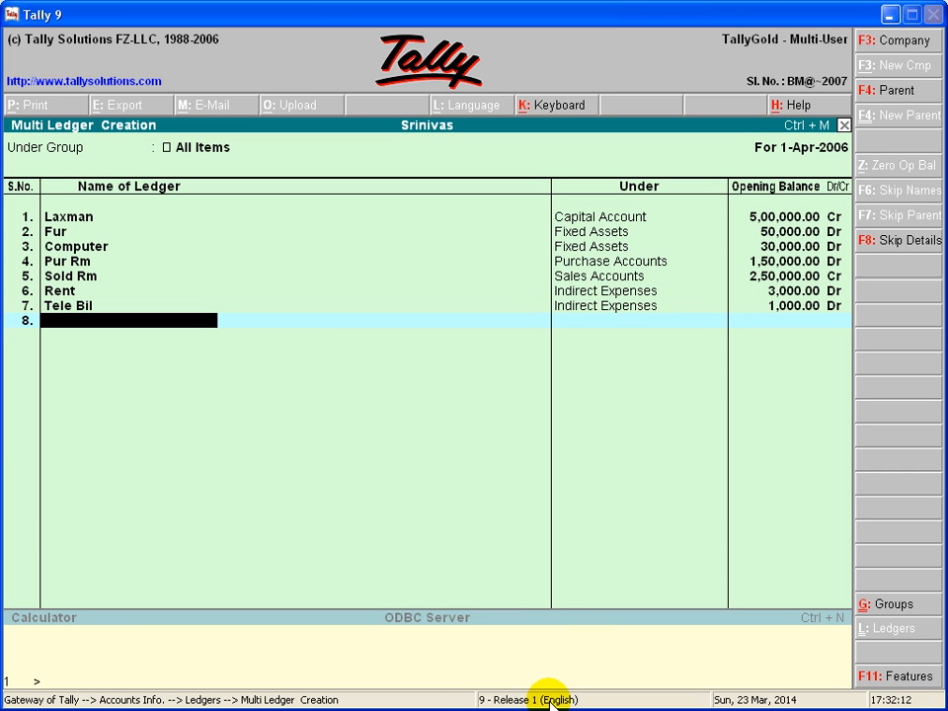
Consult the Word exercise and add an eighth ledger named Carrige on Sales under Indirect Expenses with an opening balance of 2,000 Dr.
left_click(890, 15)
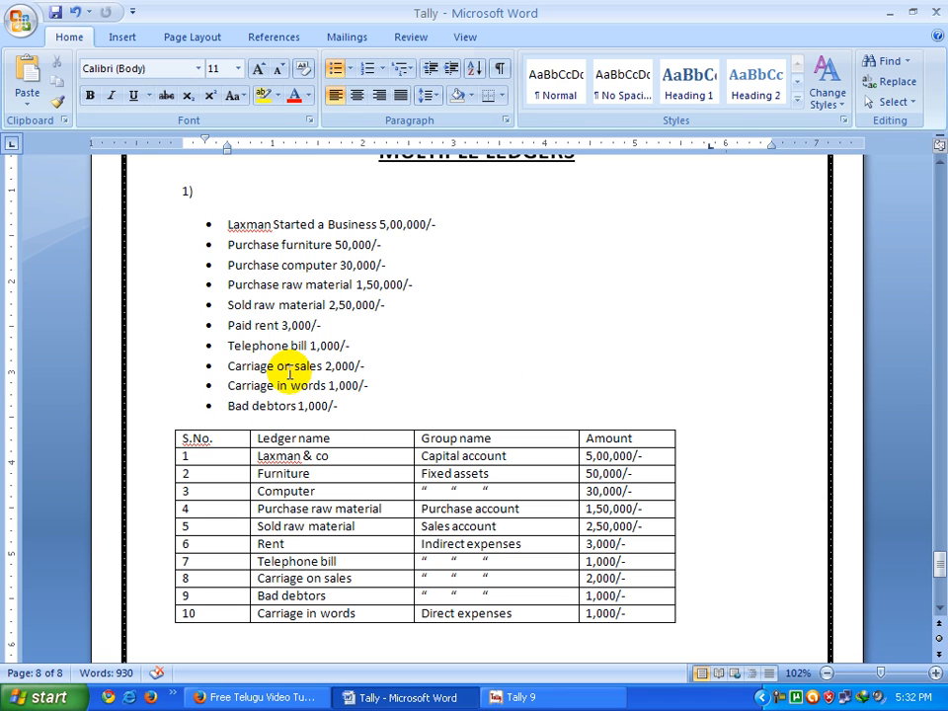
left_click(530, 699)
type("Carrige on Sales")
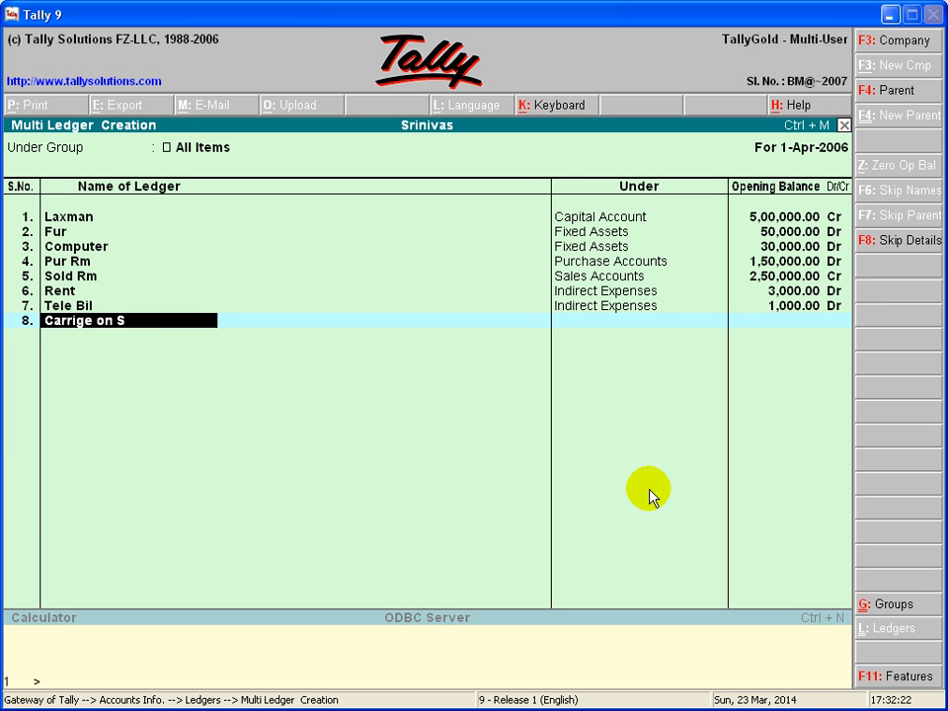
key("Return")
type("I")
key("Down")
key("Down")
key("Return")
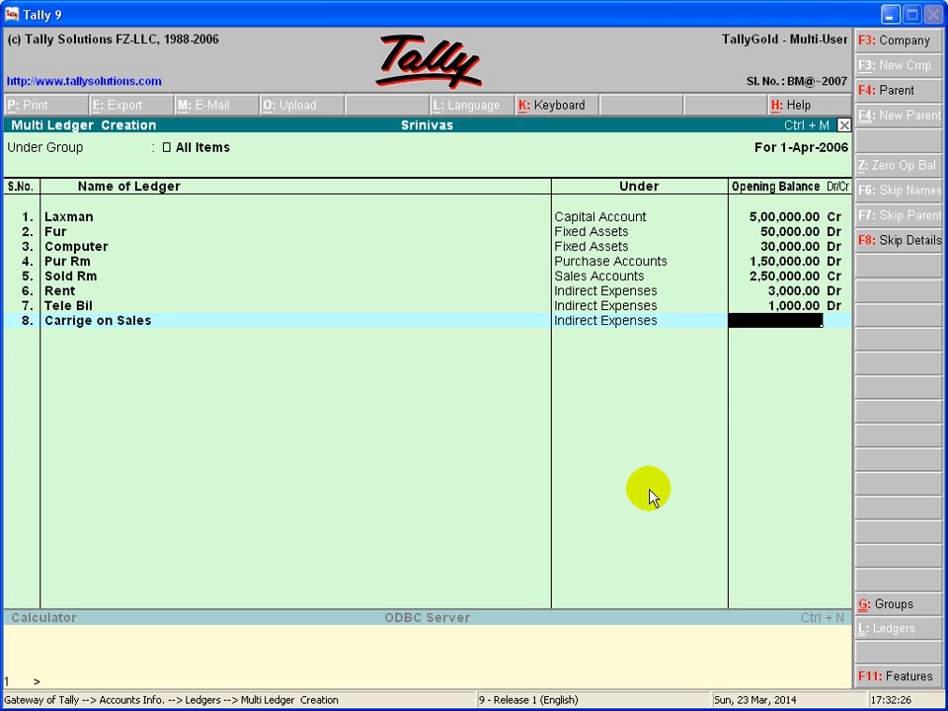
left_click(890, 14)
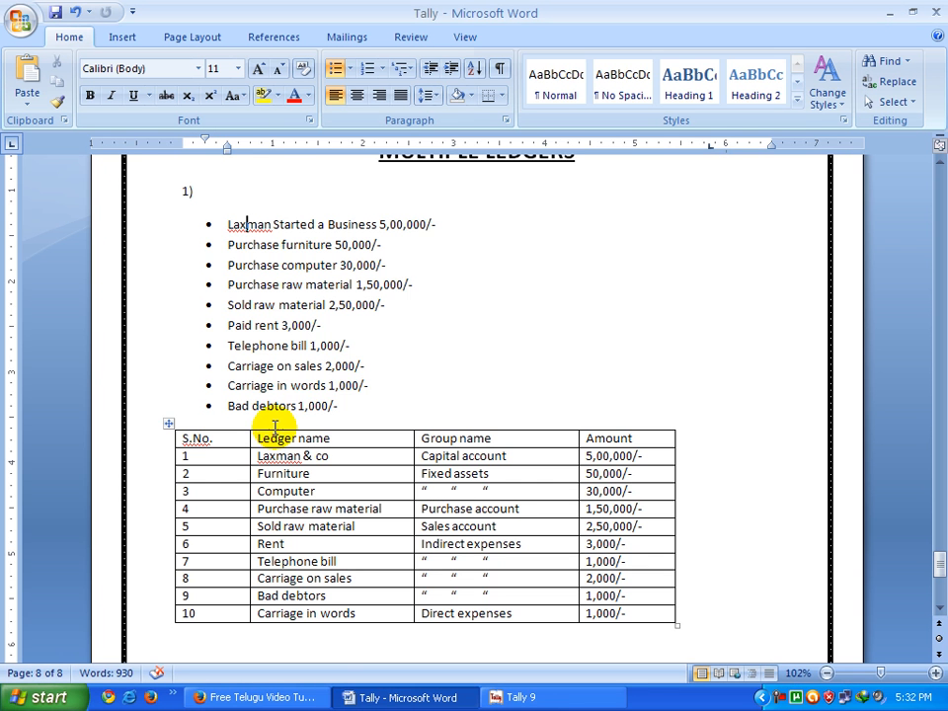
left_click(519, 697)
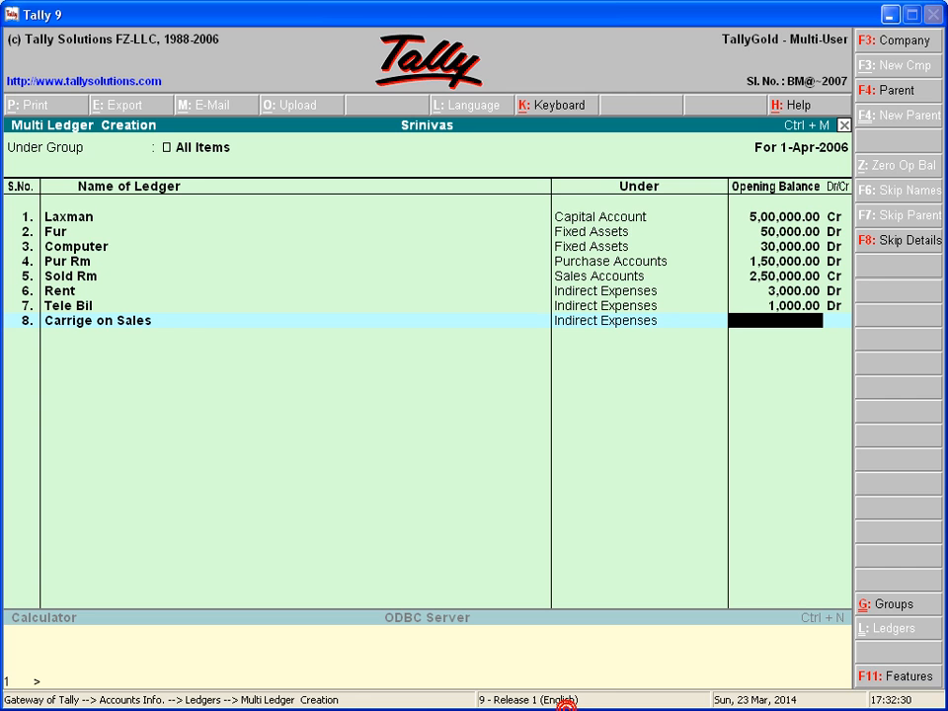
type("000")
key("Return")
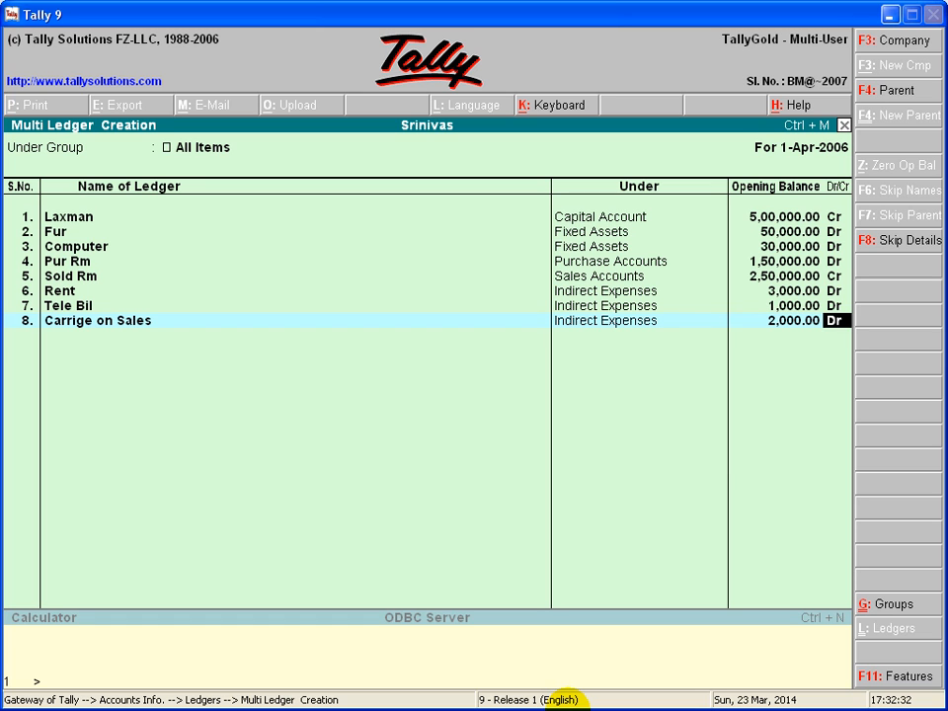
key("Return")
Add a ninth ledger named Bad Debitors under Indirect Expenses with the opening balance from the Word exercise, 1,000 Dr.
type("Bad debitors")
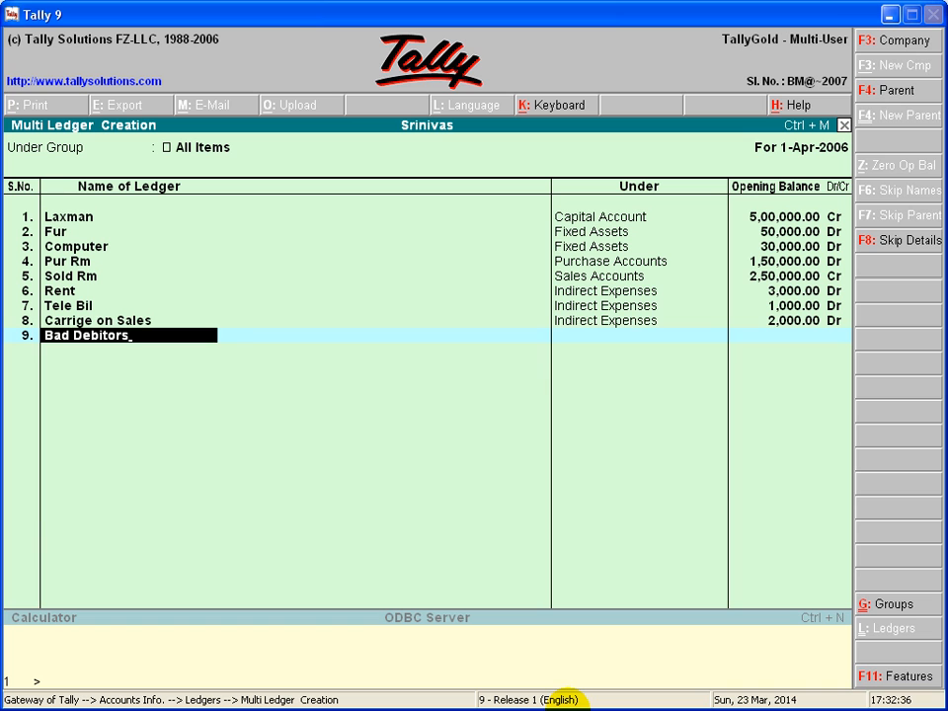
key("Return")
type("i")
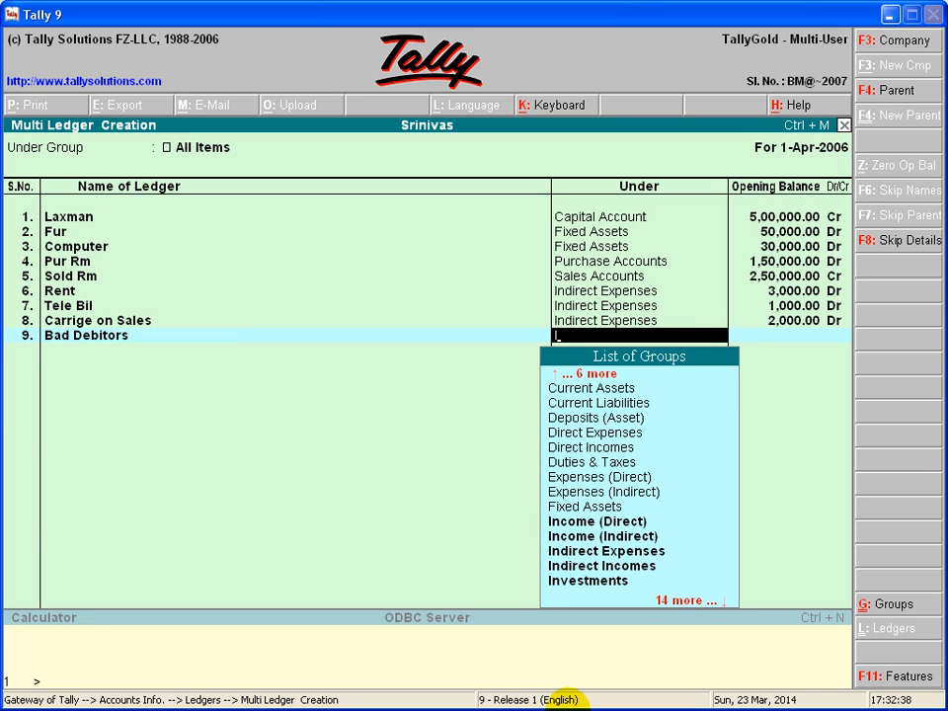
type("nd")
key("Return")
key("Return")
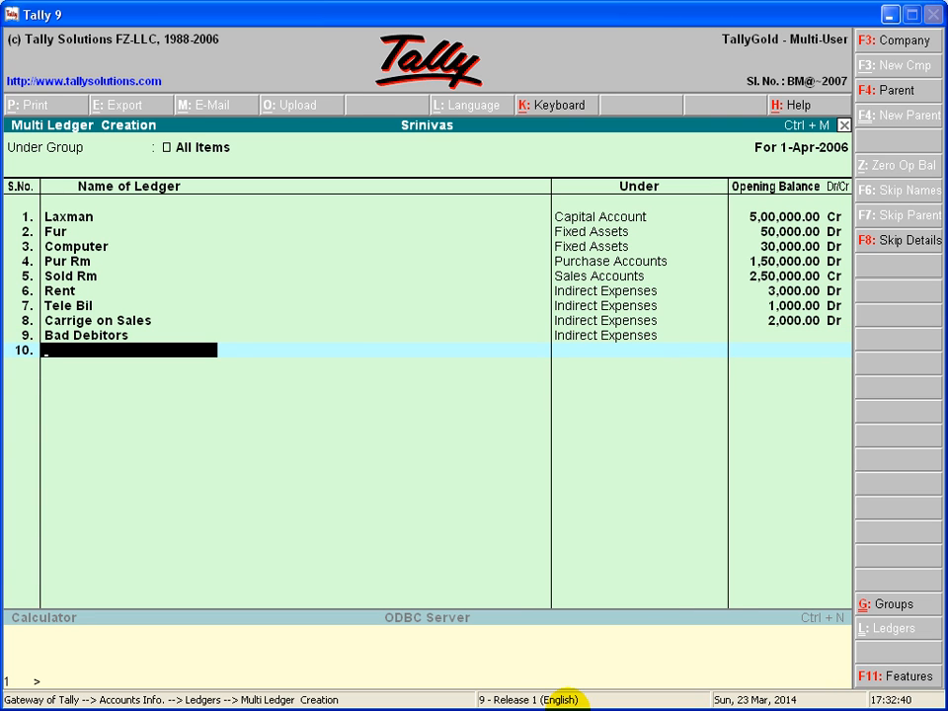
key("BackSpace")
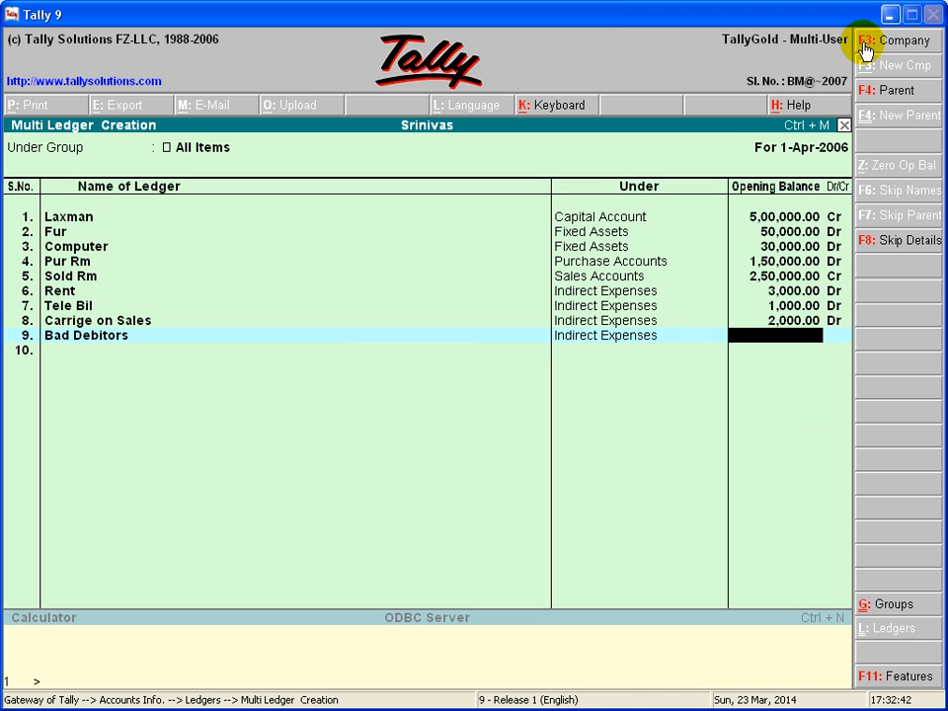
left_click(888, 16)
left_click(709, 334)
left_click(538, 697)
type("1,000")
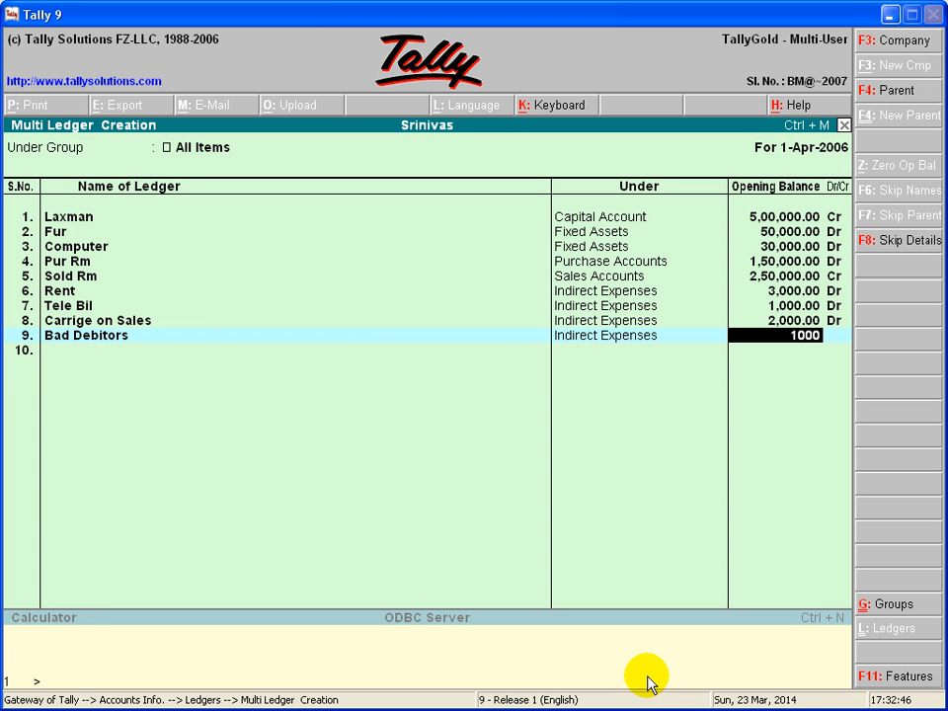
key("Return")
key("Return")
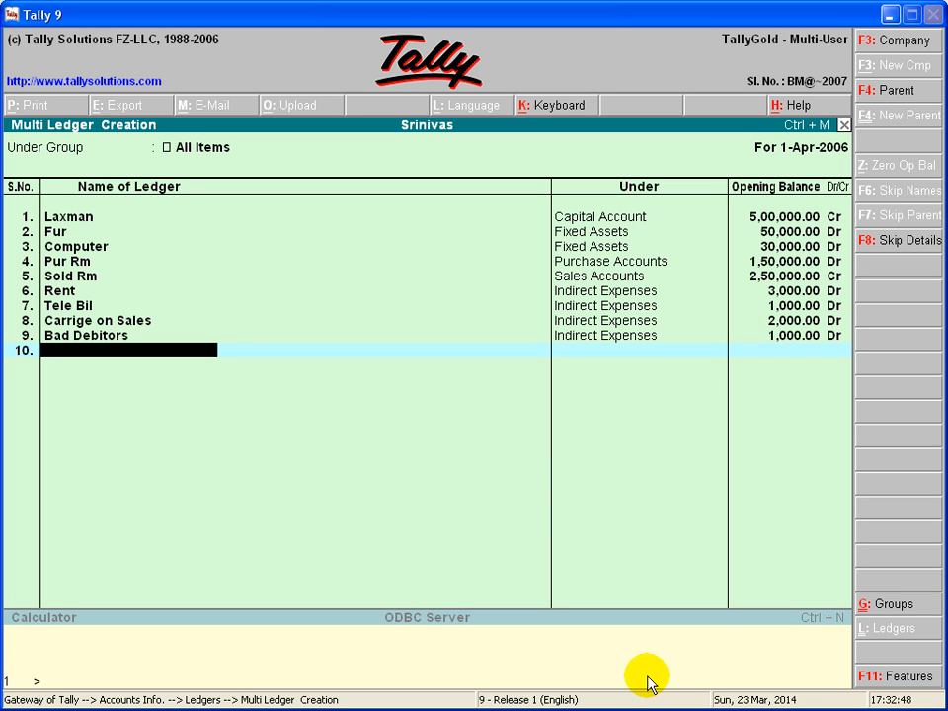
Add a tenth ledger named Carrige in Words under the Direct Expenses group.
type("Carrige in Words")
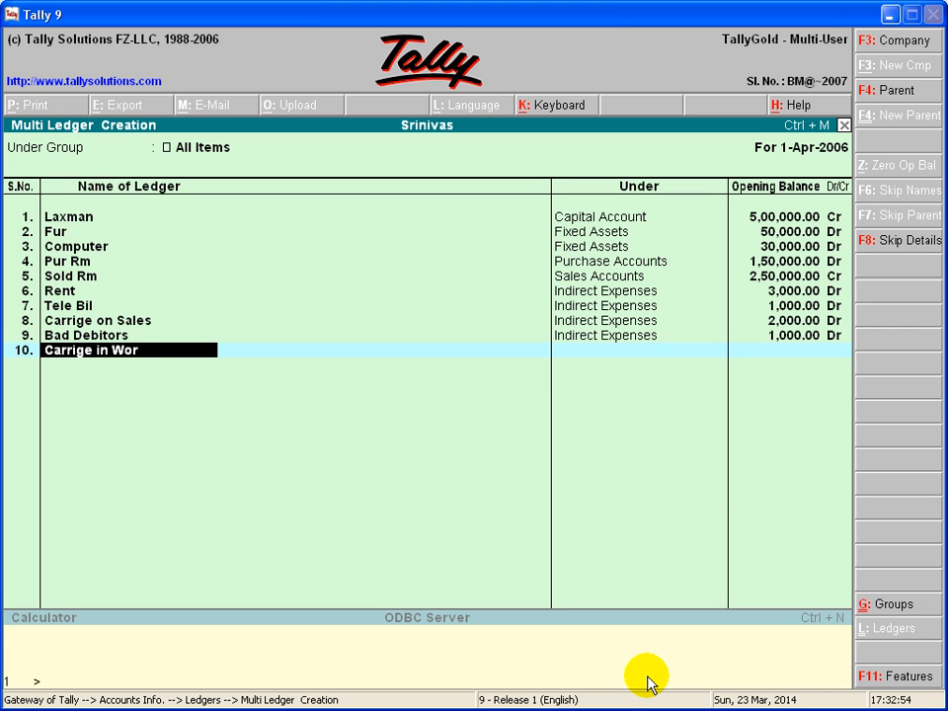
key("Return")
type("D")
key("Down")
key("Down")
key("Down")
key("Down")
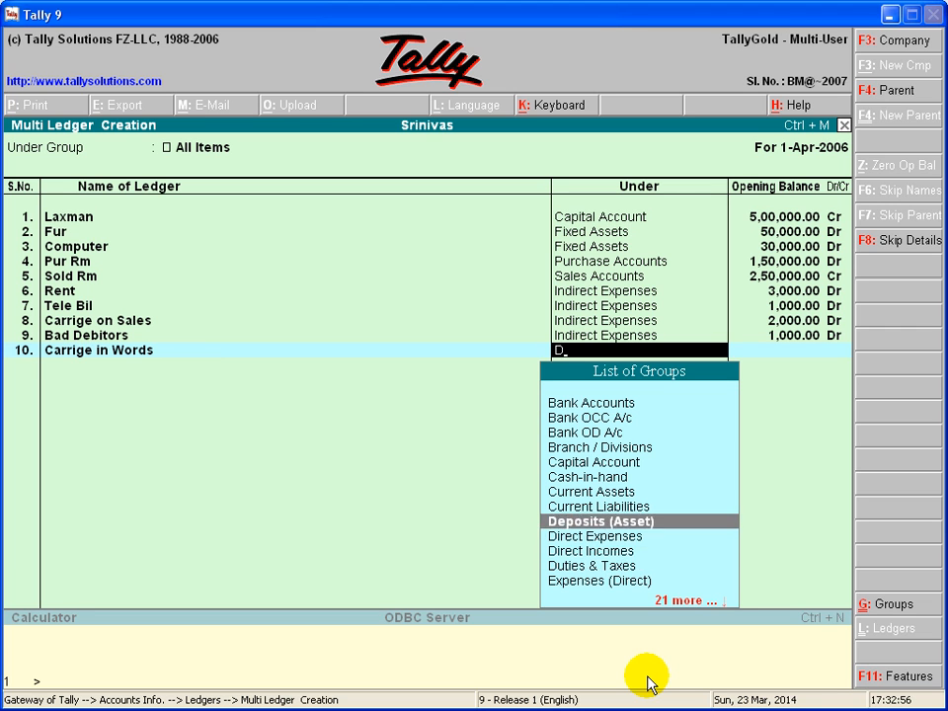
key("Up")
key("Up")
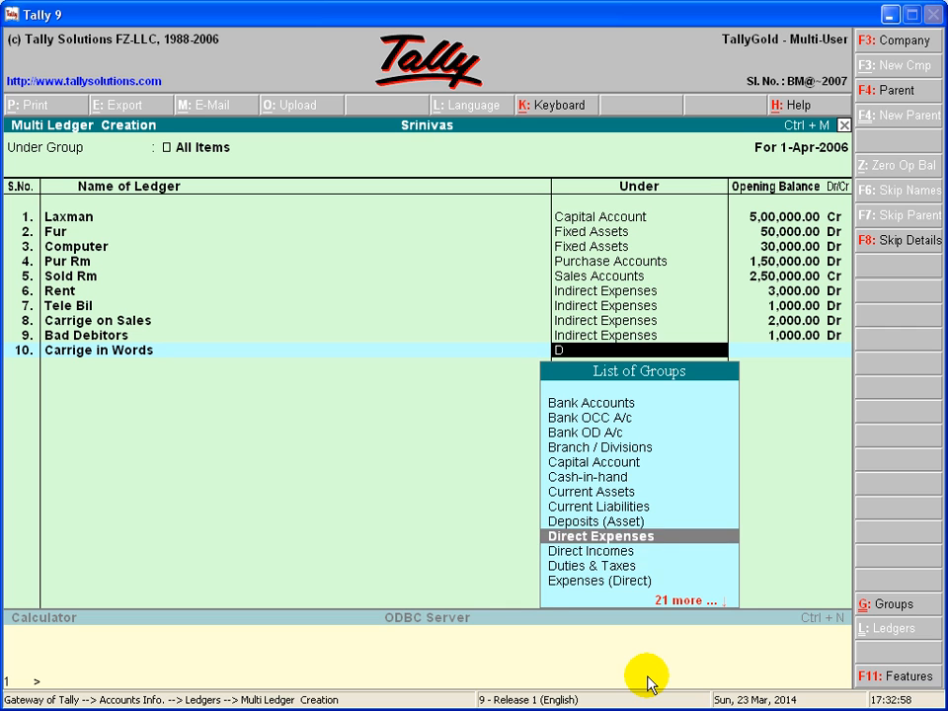
key("Return")
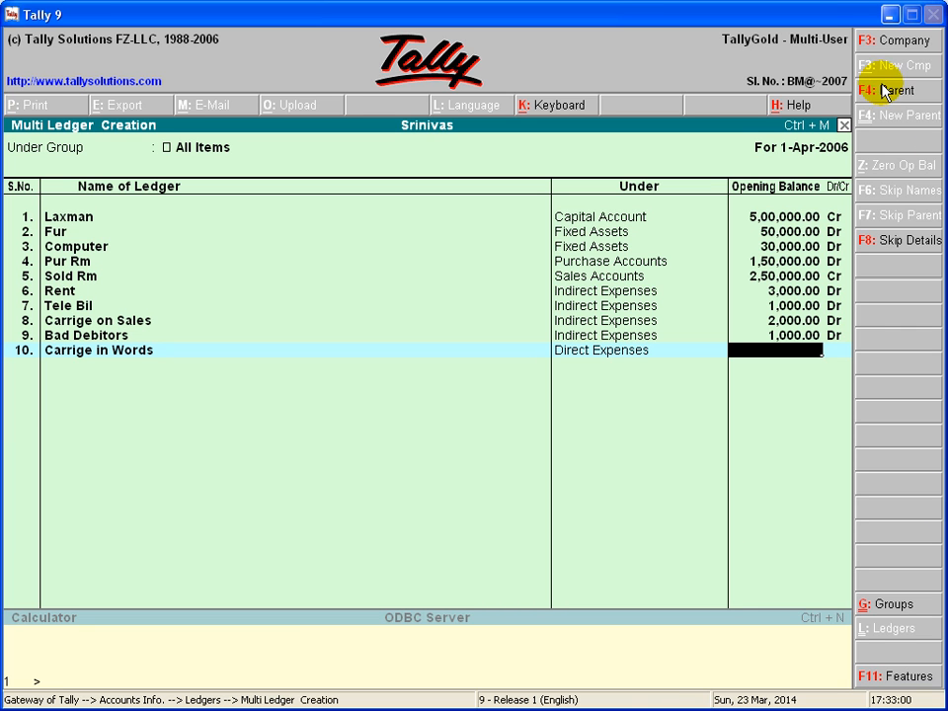
Consult the Word exercise, set the tenth ledger's opening balance to 1,000 Dr and accept the multi-ledger list.
left_click(890, 14)
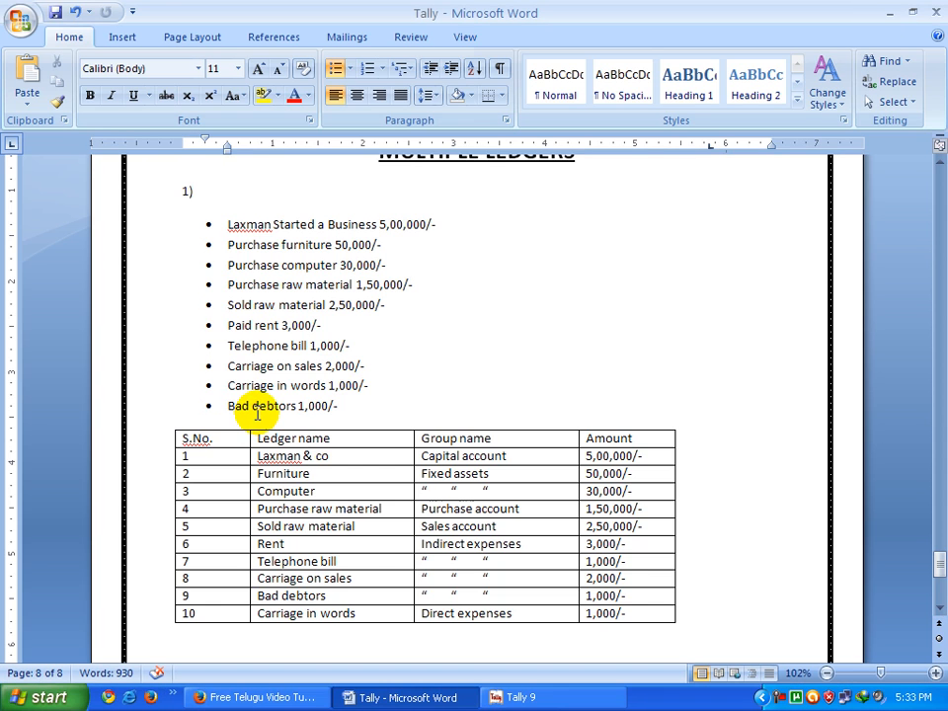
left_click_drag(241, 386, 256, 386)
left_click(315, 391)
left_click(565, 703)
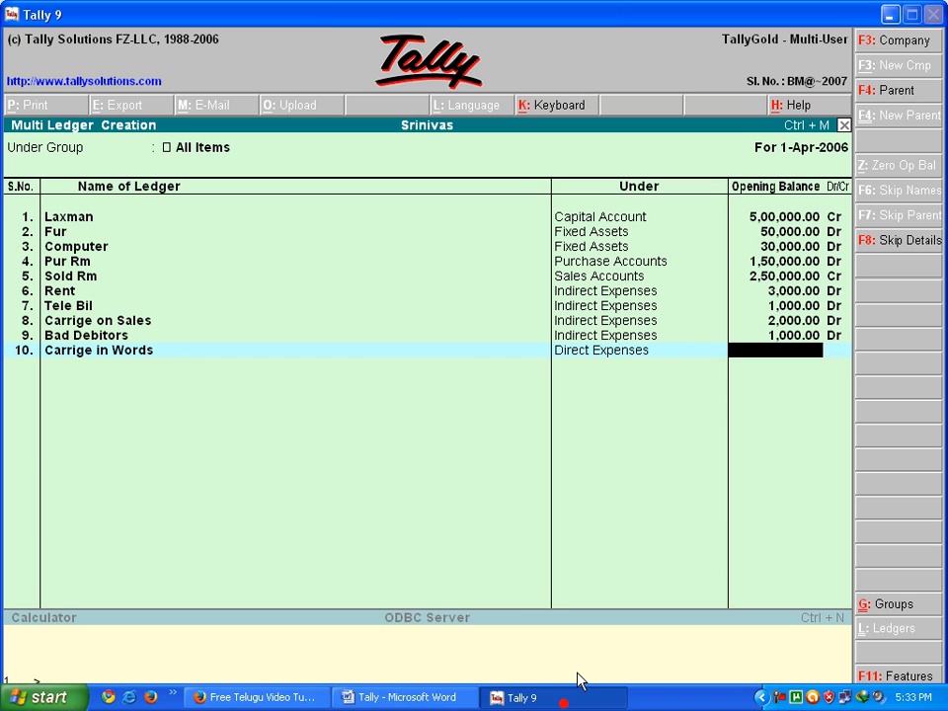
type("000")
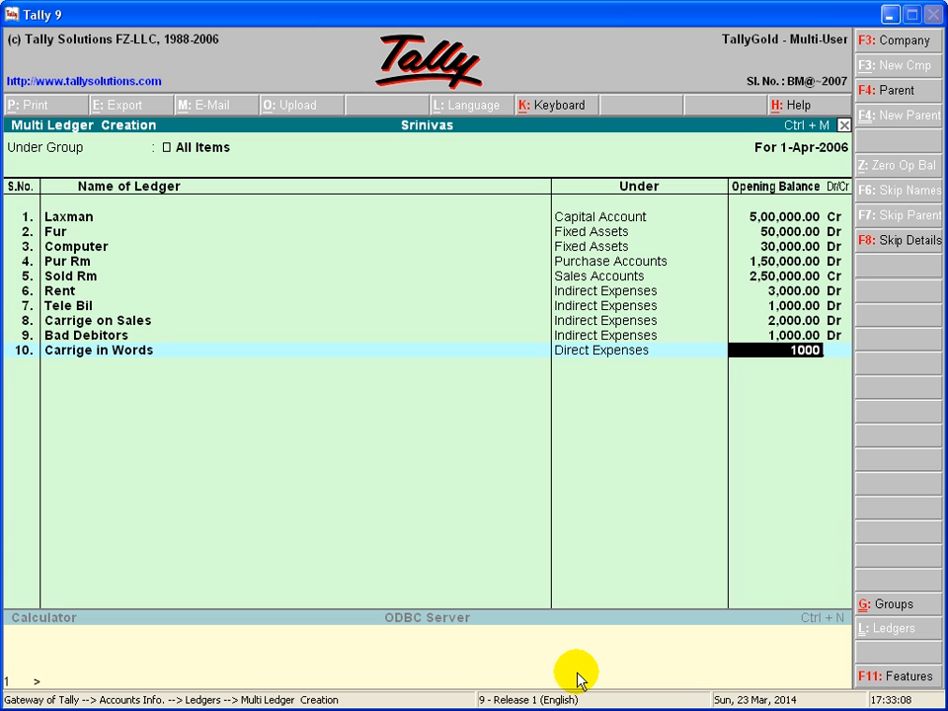
key("Return")
key("Return")
key("Return")
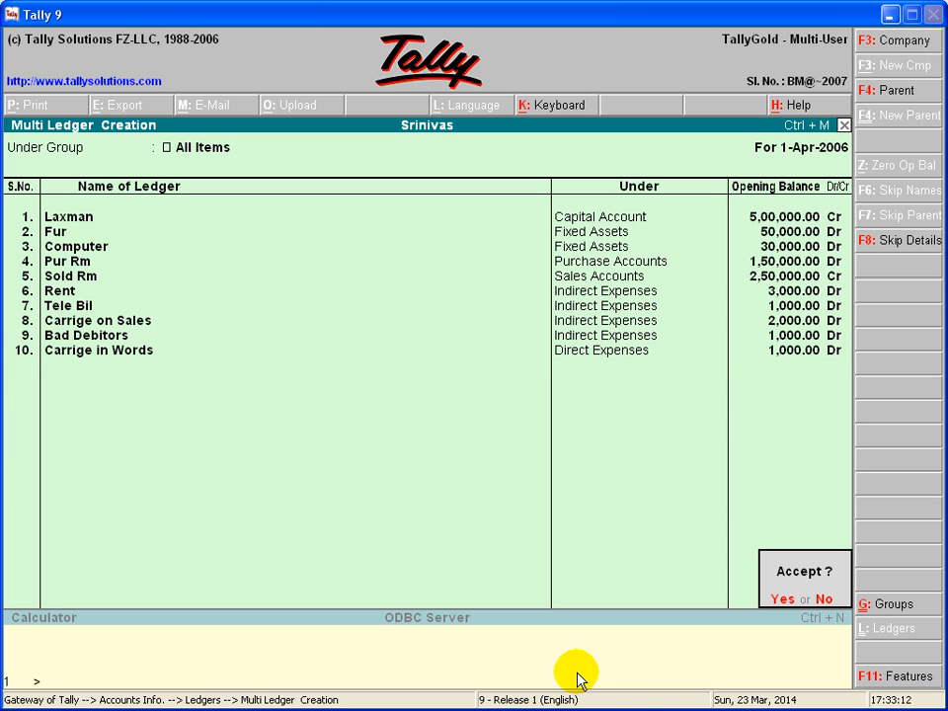
key("Return")
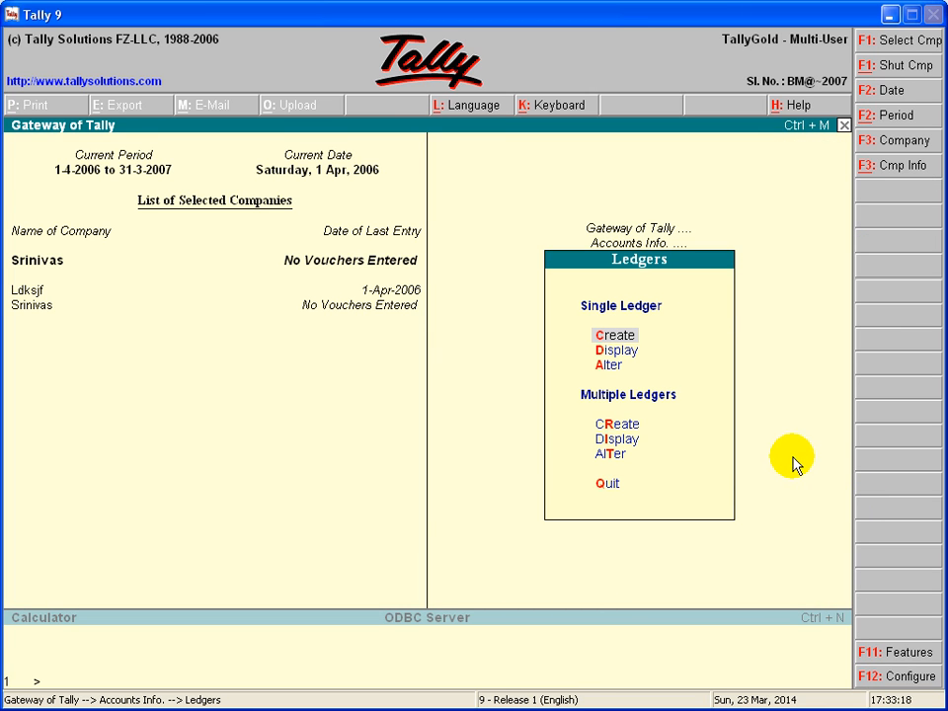
Return to the Gateway of Tally and open the Profit & Loss A/c report.
key("Escape")
key("Escape")
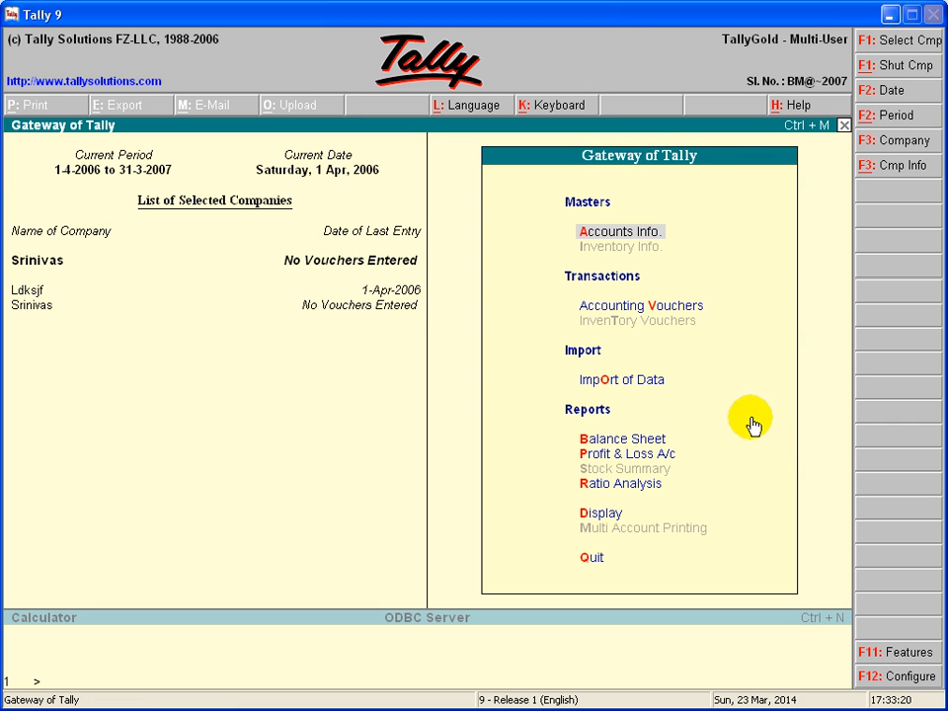
left_click(618, 454)
left_click(659, 462)
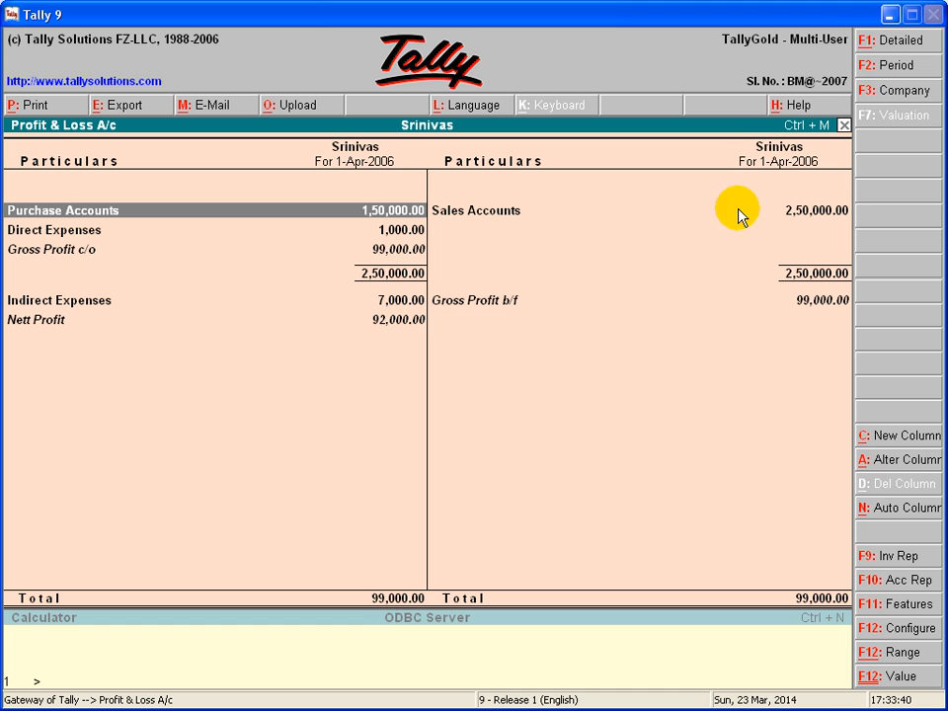
Compare the report with the gross profit and net profit calculations below the ledger table in the Word exercise, then return to Tally.
left_click(889, 13)
scroll(524, 478, "down", 4)
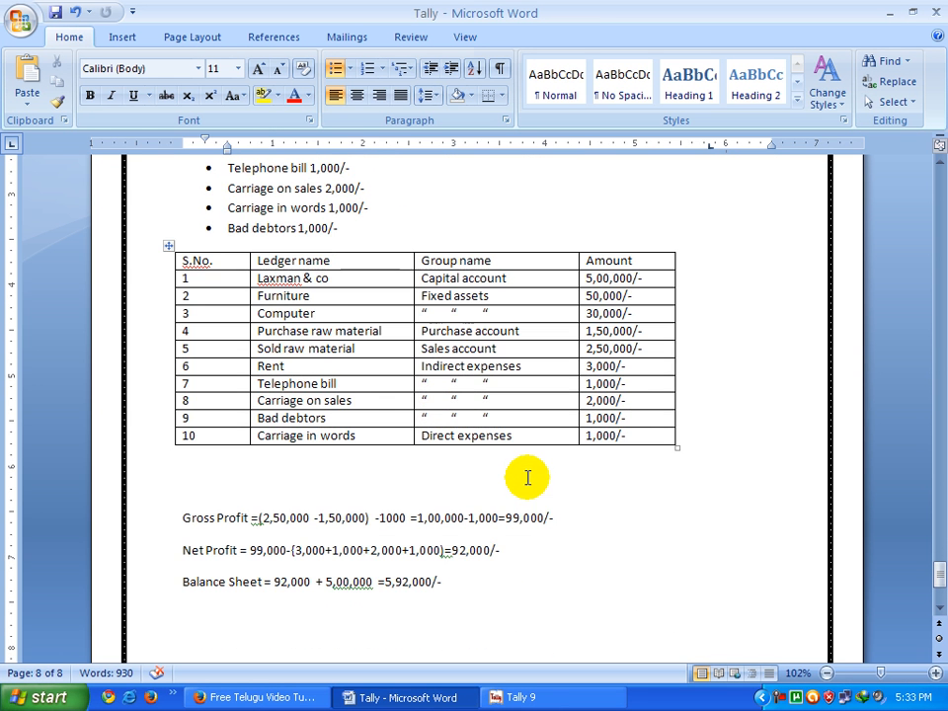
scroll(434, 596, "down", 1)
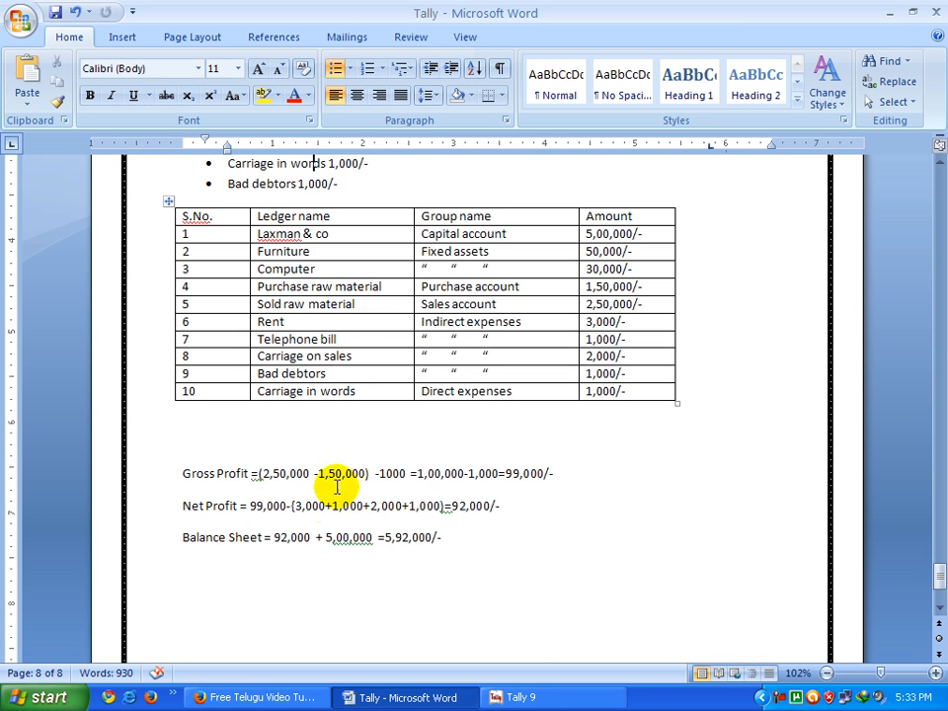
left_click_drag(507, 475, 549, 475)
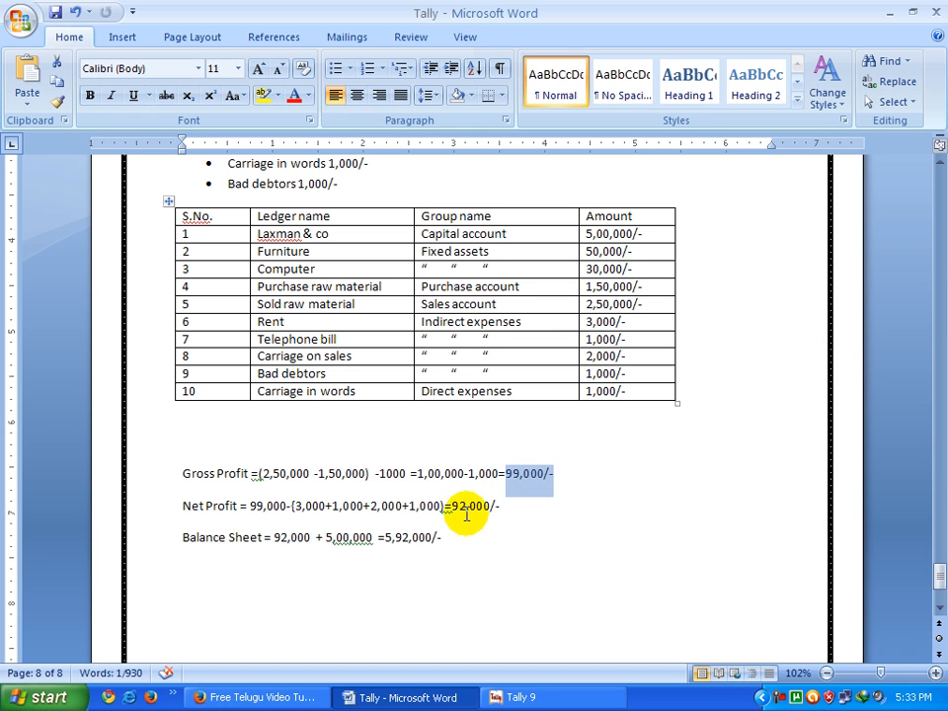
left_click_drag(500, 505, 456, 507)
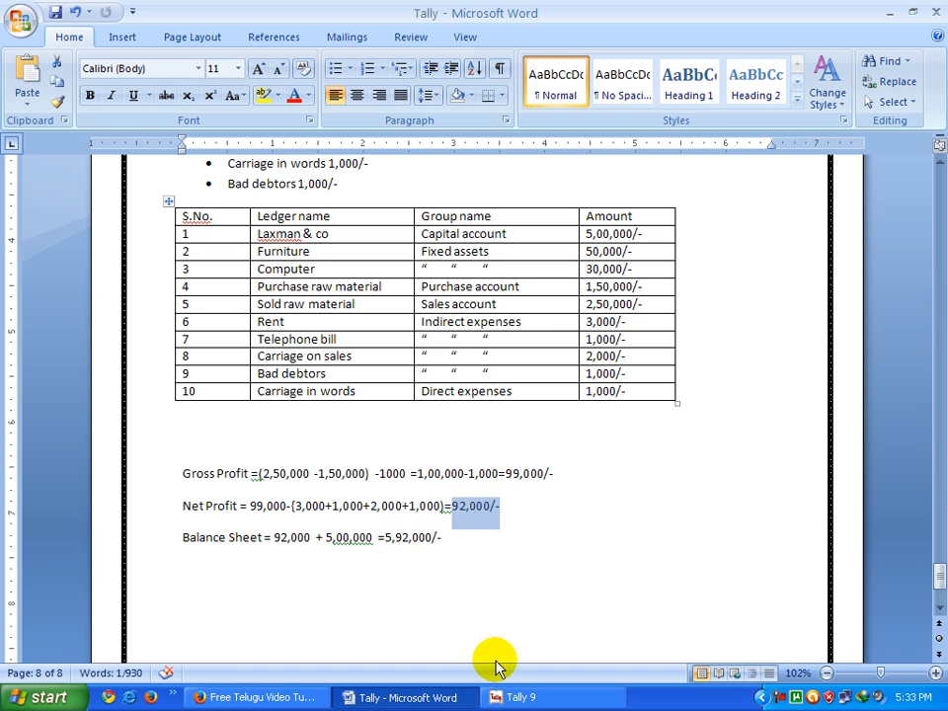
left_click(513, 697)
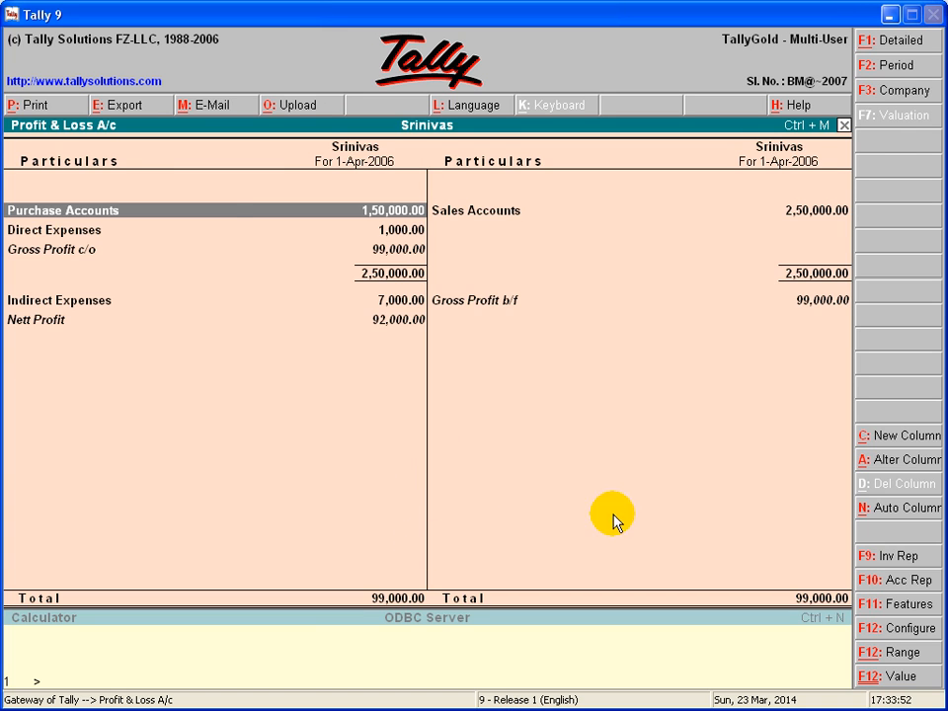
Close the Profit & Loss A/c report and open the Balance Sheet.
key("Escape")
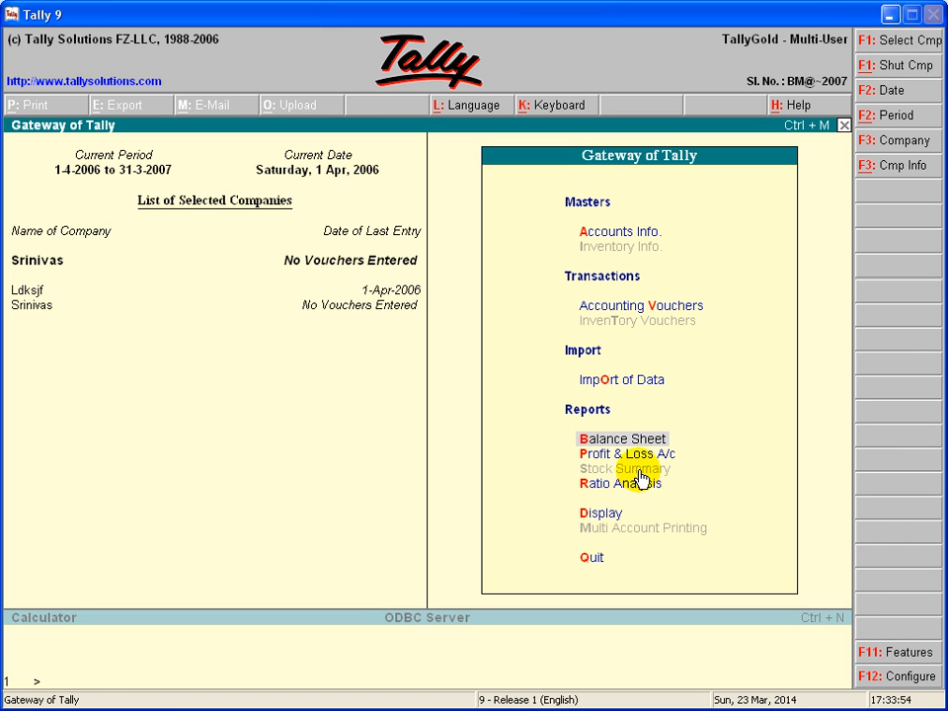
key("Return")
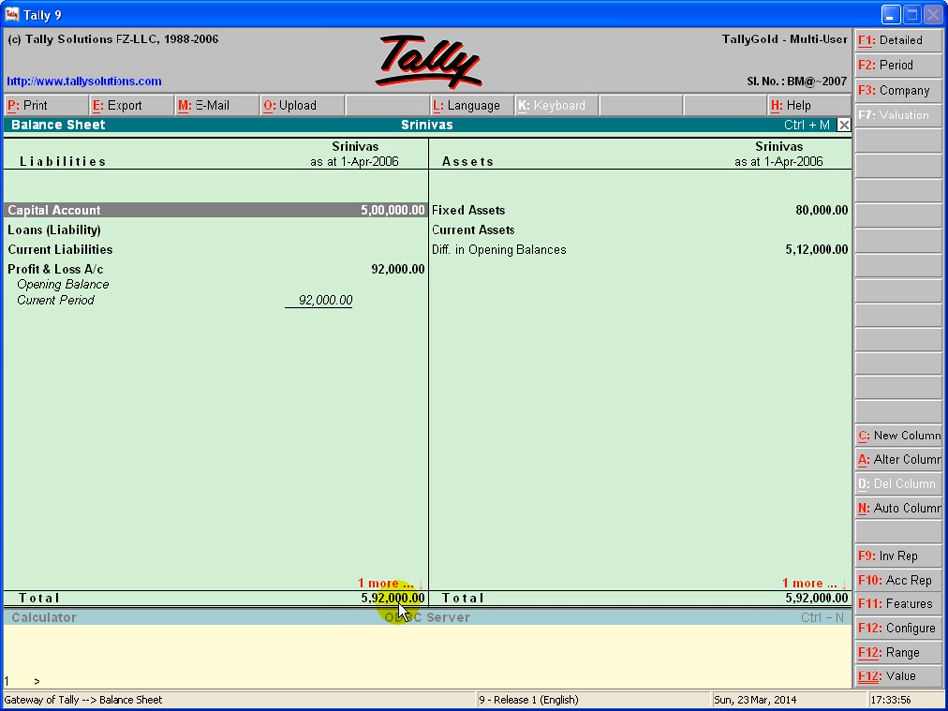